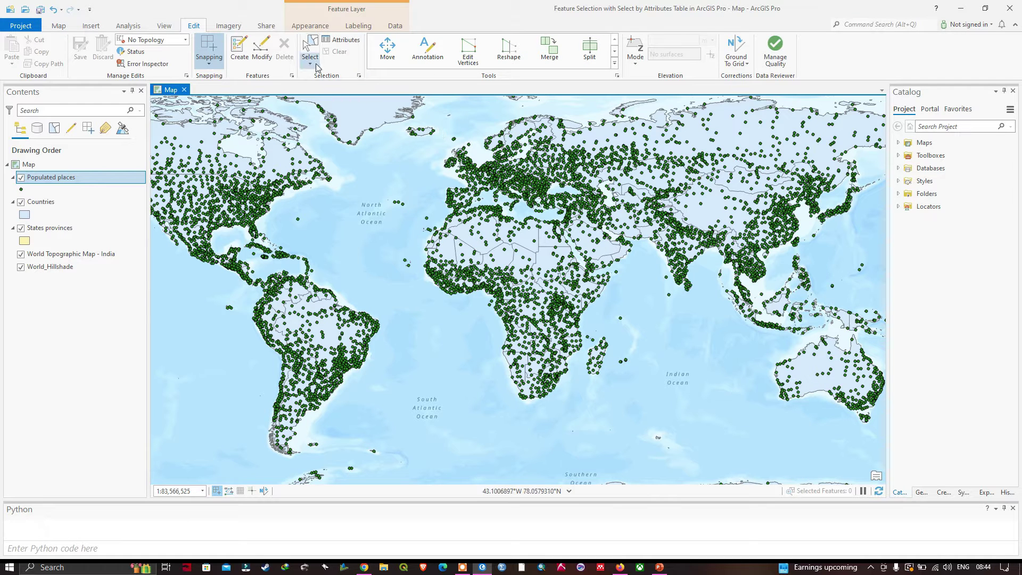
pyautogui.click(316, 66)
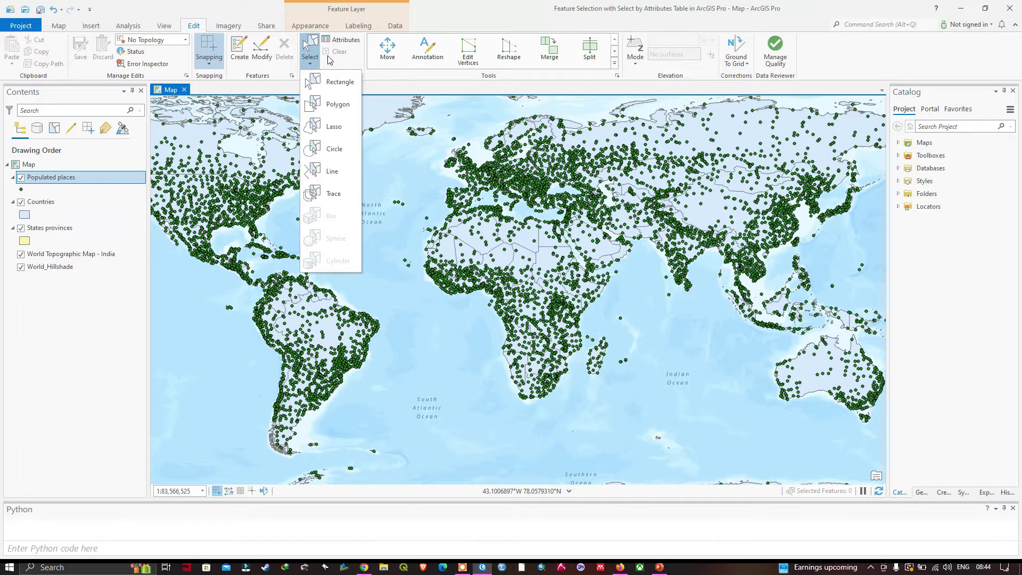
pyautogui.click(408, 93)
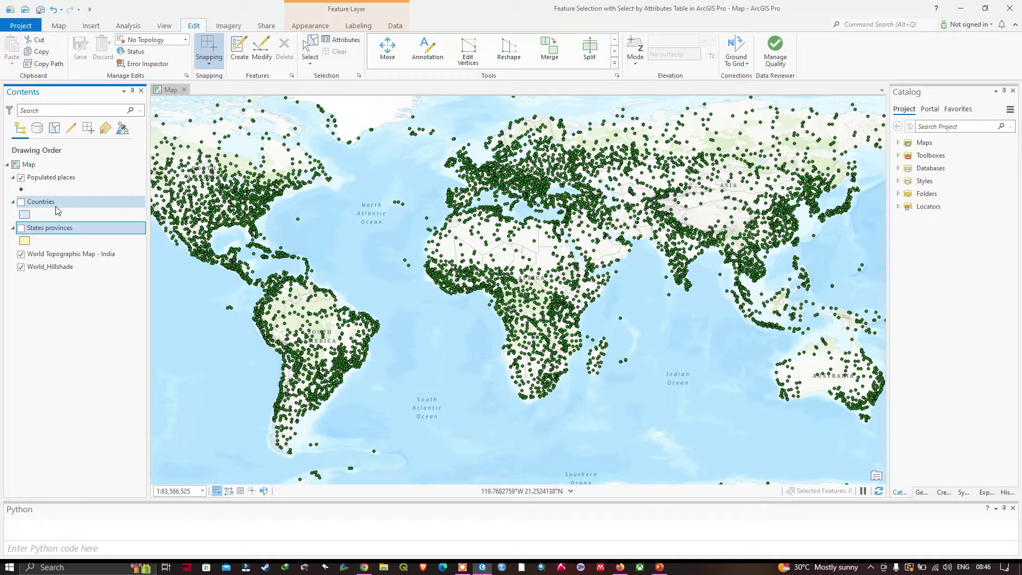
pyautogui.click(21, 202)
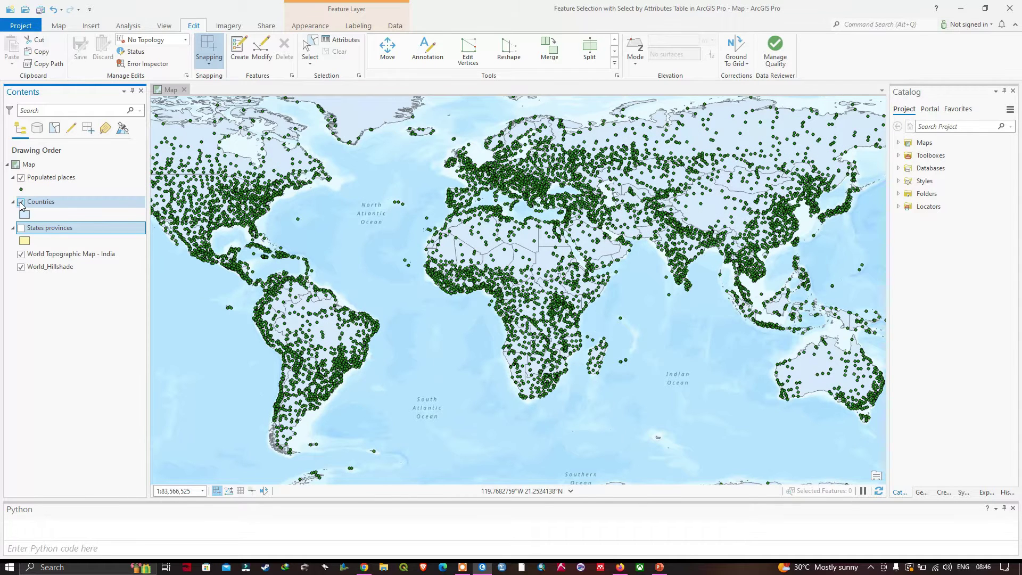
pyautogui.click(22, 202)
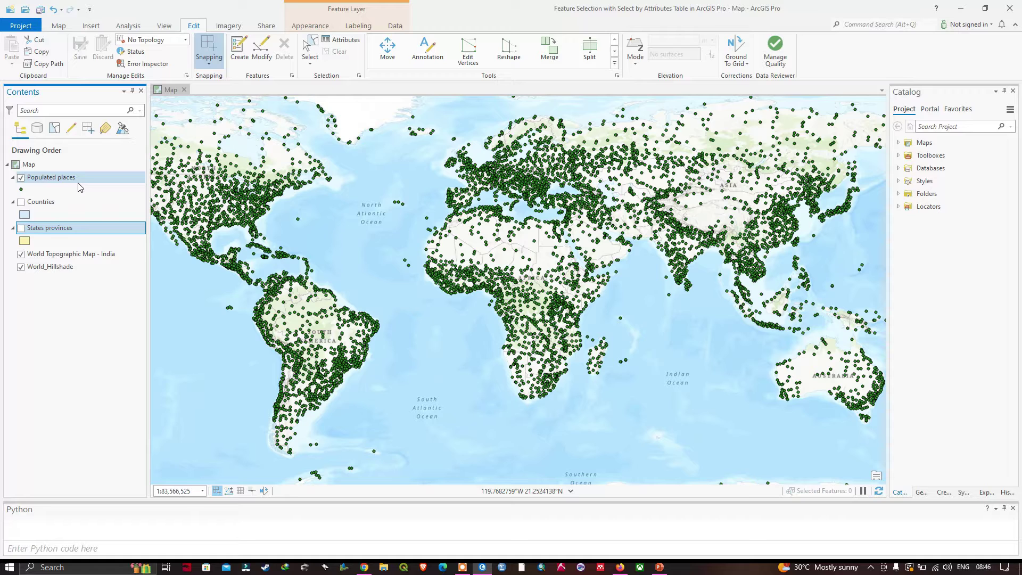
# Start Select By Attributes and set Populated places as the input rows
pyautogui.click(59, 26)
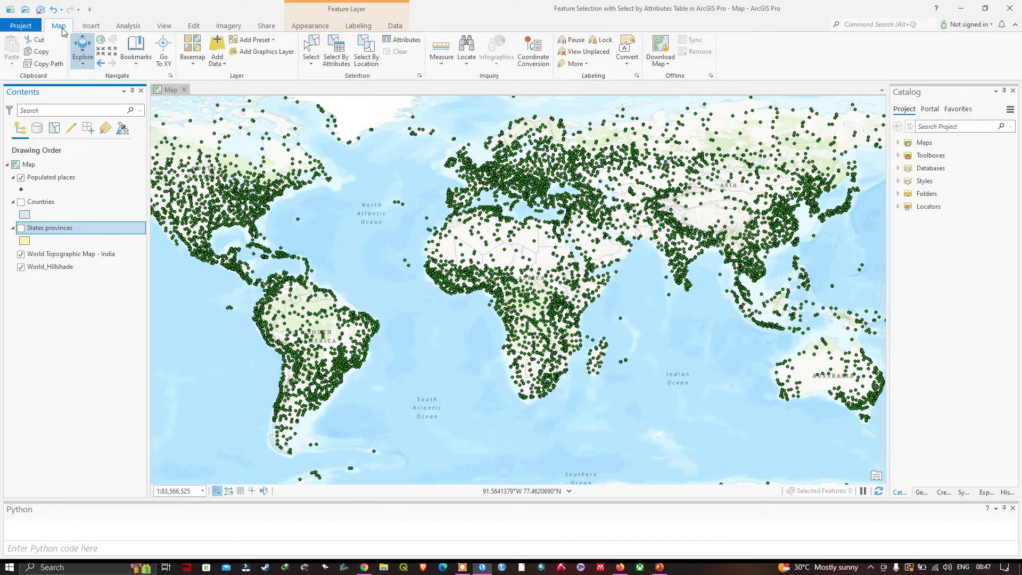
pyautogui.click(337, 60)
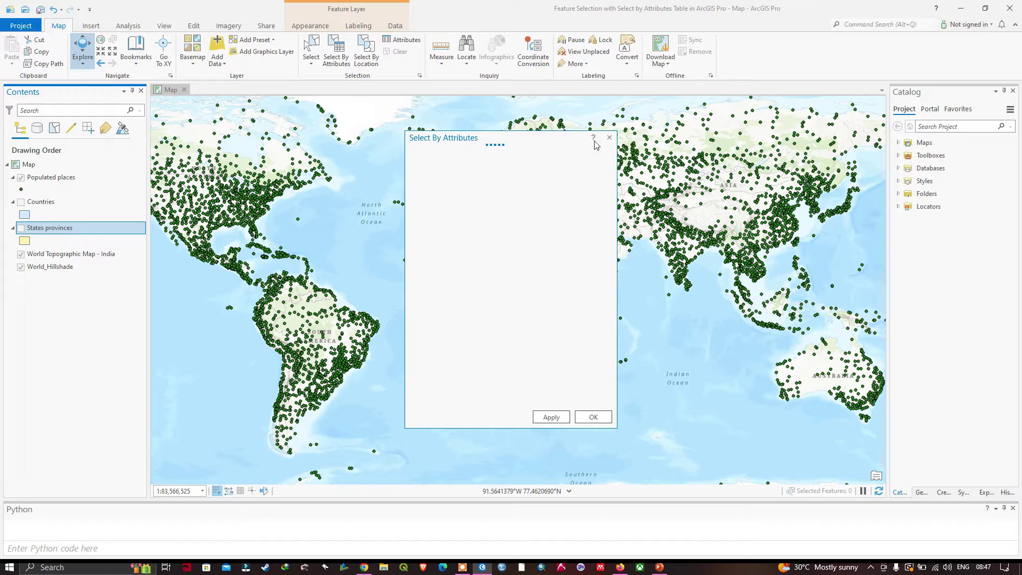
pyautogui.moveTo(548, 141); pyautogui.dragTo(800, 138)
pyautogui.moveTo(876, 141); pyautogui.dragTo(876, 141)
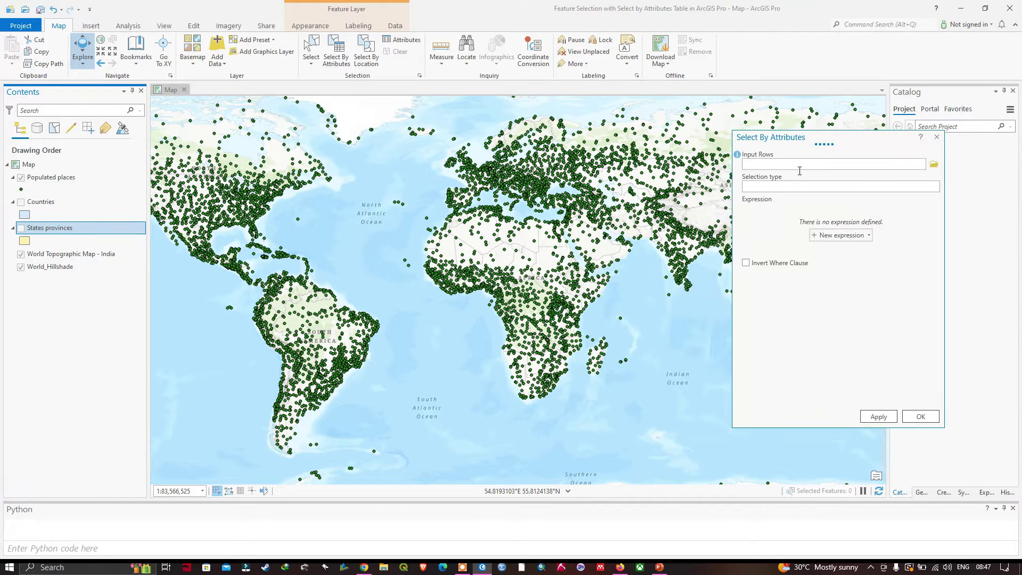
pyautogui.doubleClick(849, 139)
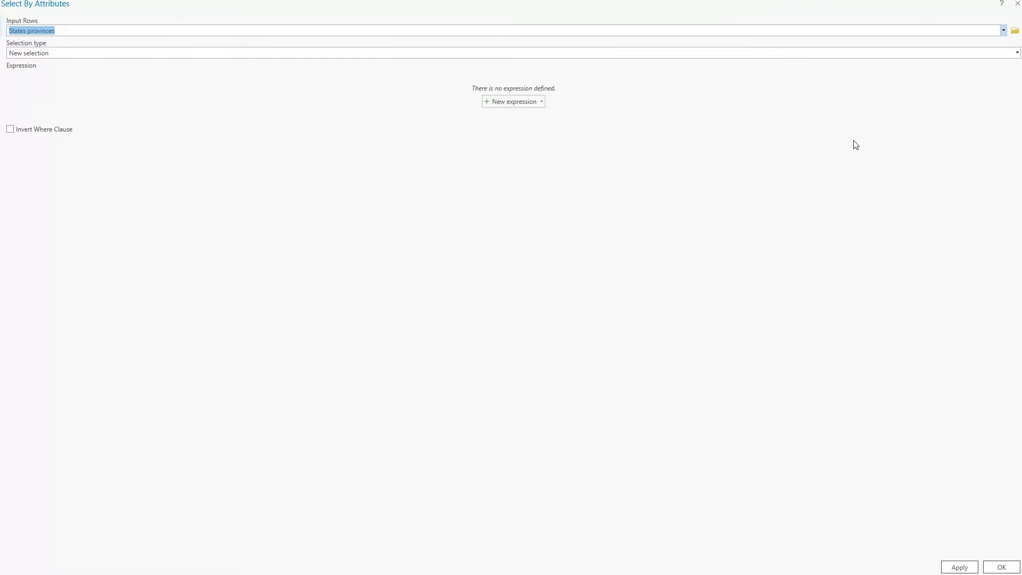
pyautogui.moveTo(770, 11); pyautogui.dragTo(905, 154)
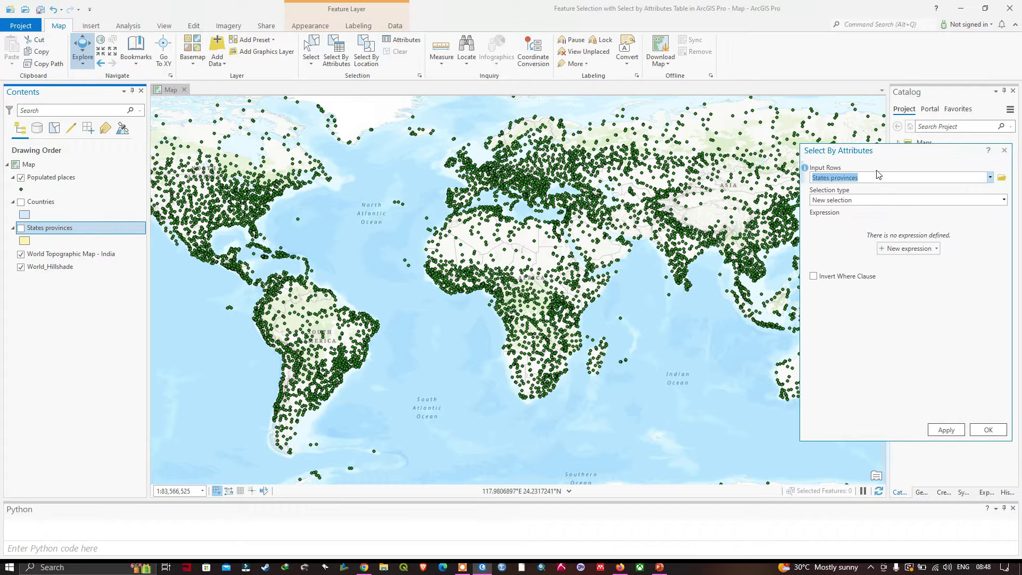
pyautogui.click(990, 179)
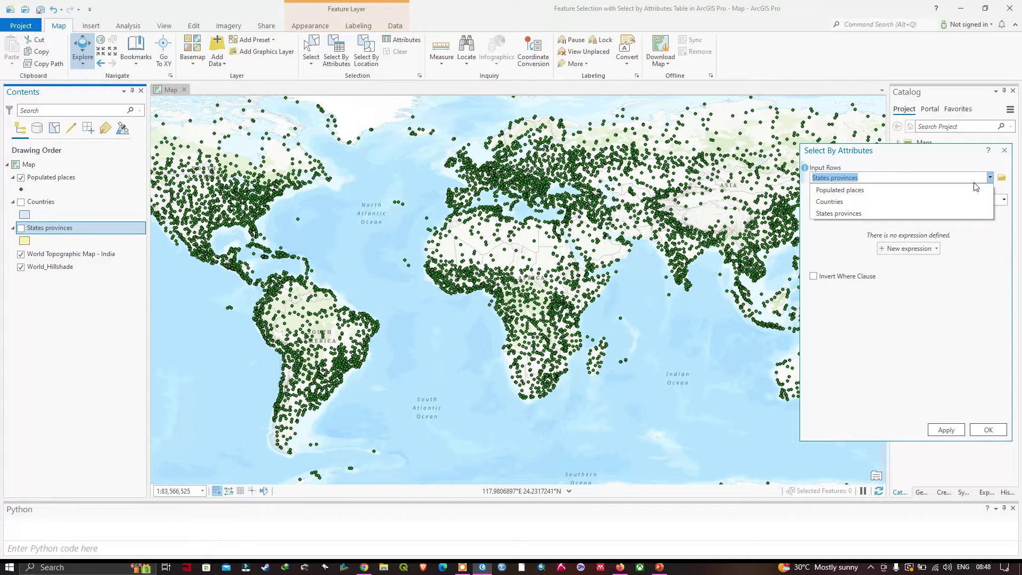
pyautogui.click(850, 190)
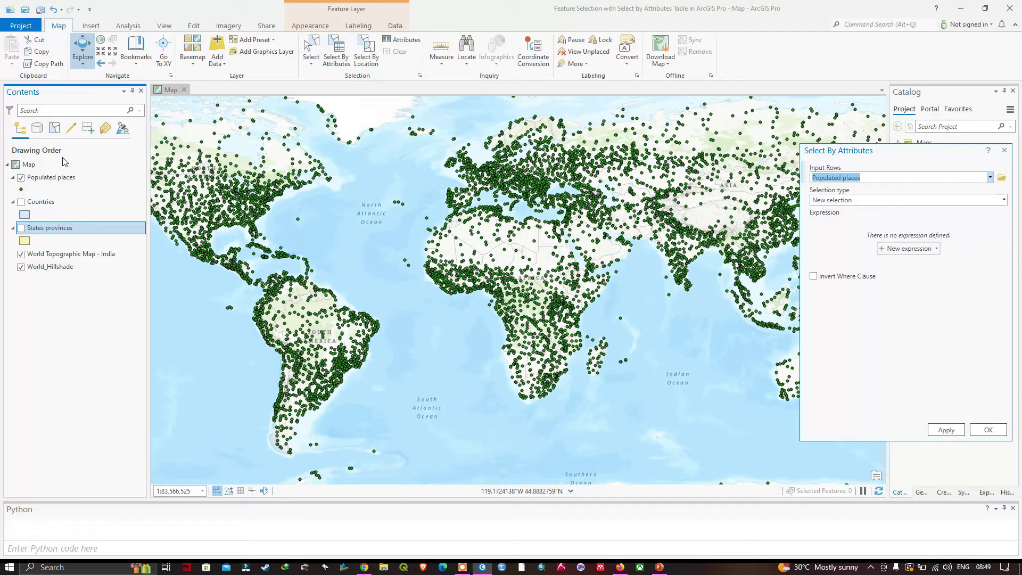
# List the map layers by selection in the Contents pane
pyautogui.click(55, 131)
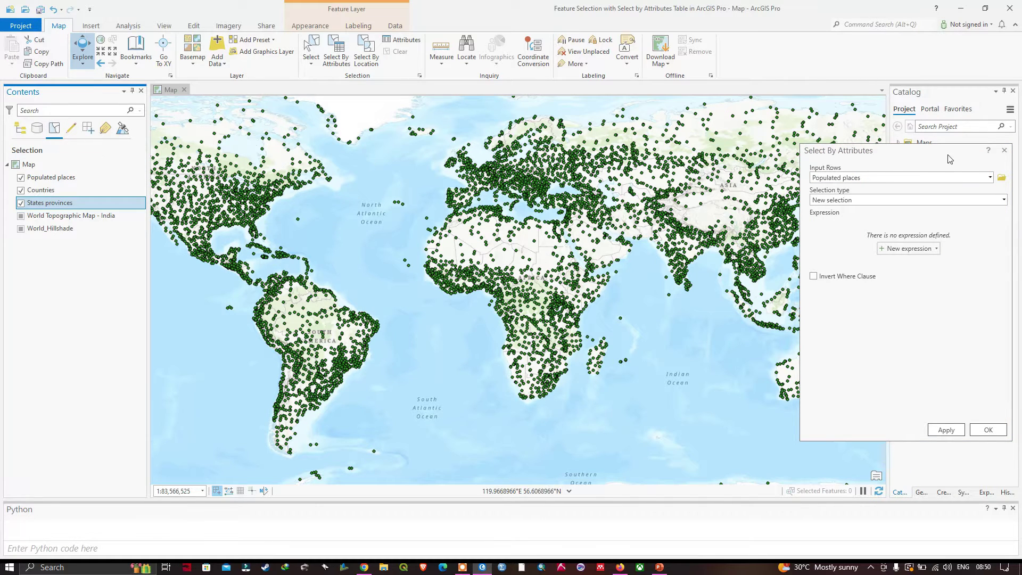
pyautogui.moveTo(940, 155); pyautogui.dragTo(925, 150)
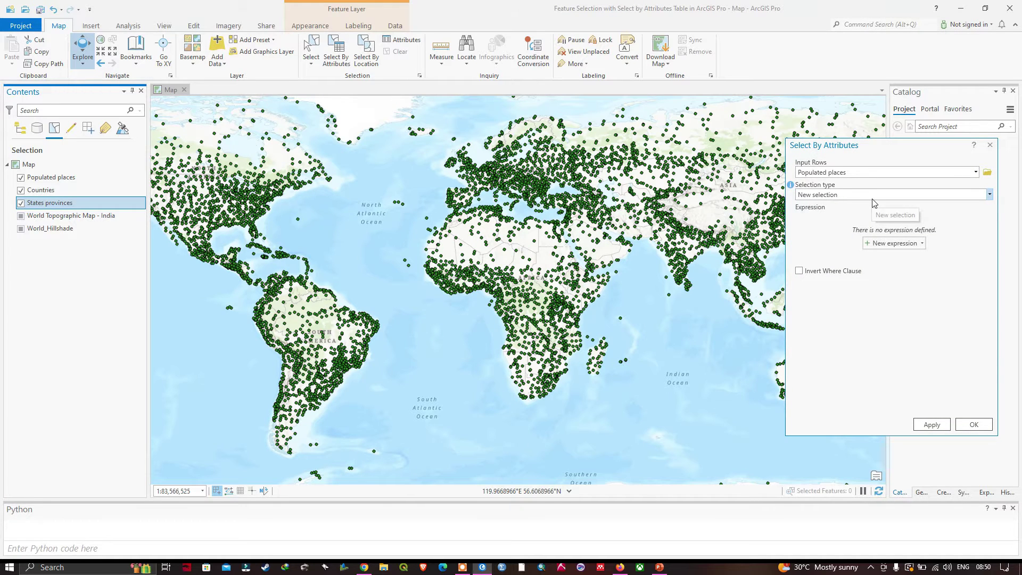
# Add an expression where ADM0CAP is equal to 1 and run it as a new selection on Populated places
pyautogui.click(900, 246)
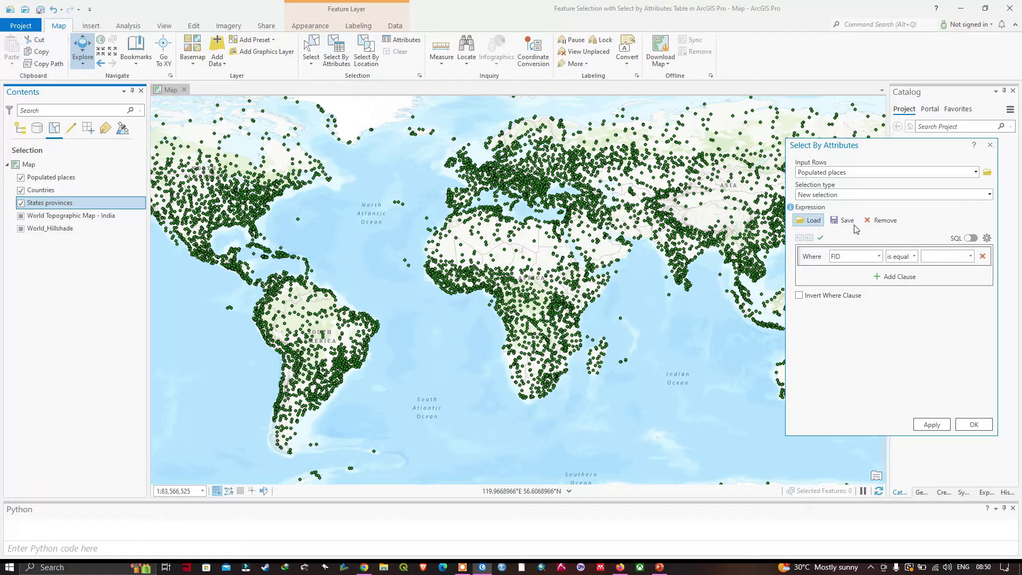
pyautogui.click(880, 257)
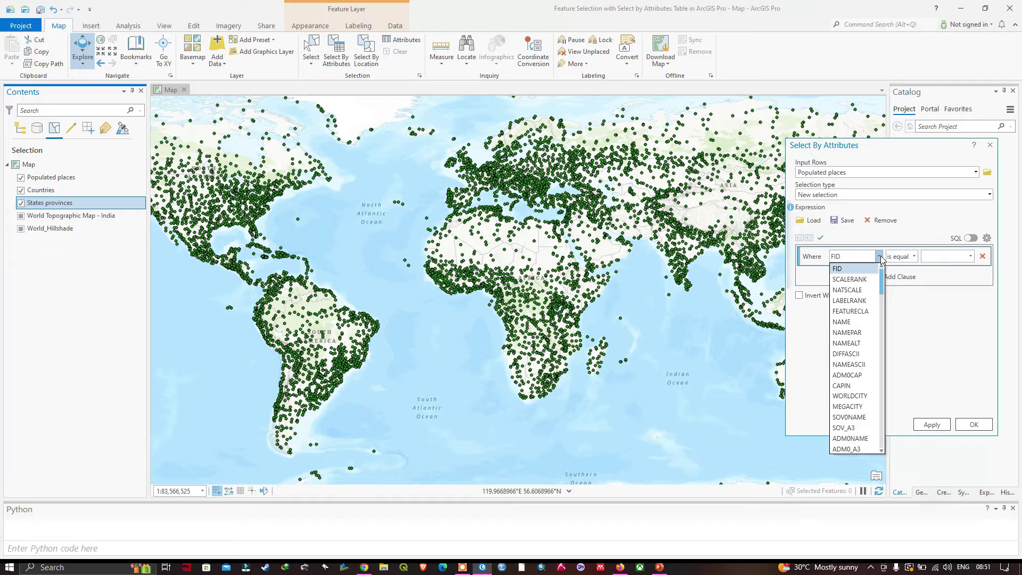
pyautogui.click(856, 376)
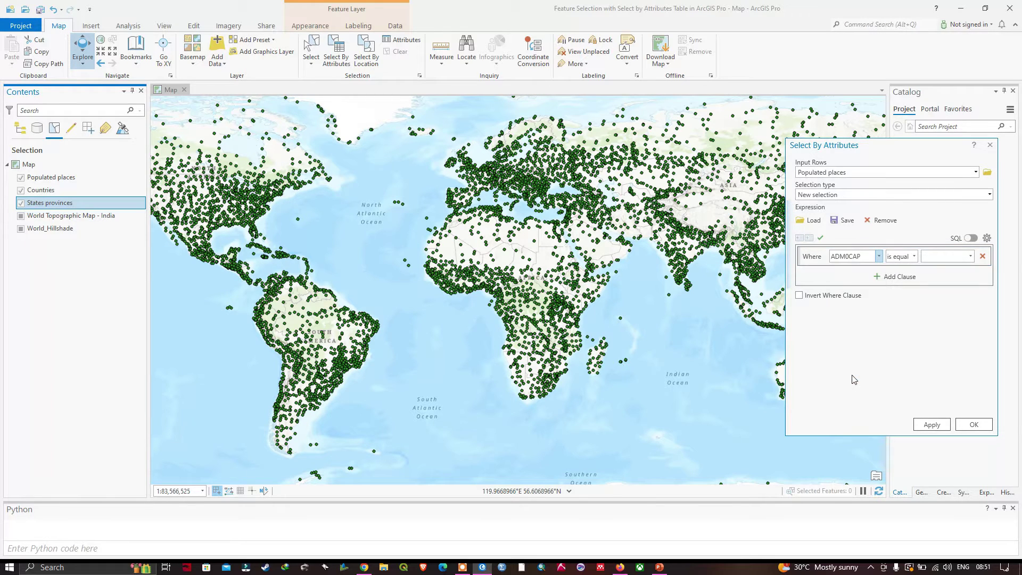
pyautogui.click(914, 256)
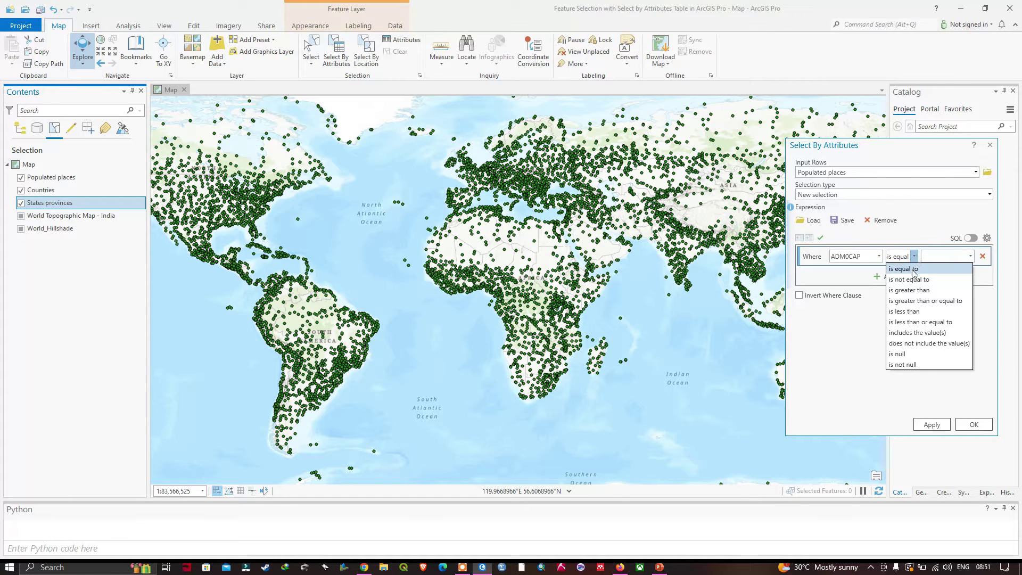
pyautogui.click(914, 269)
pyautogui.click(971, 256)
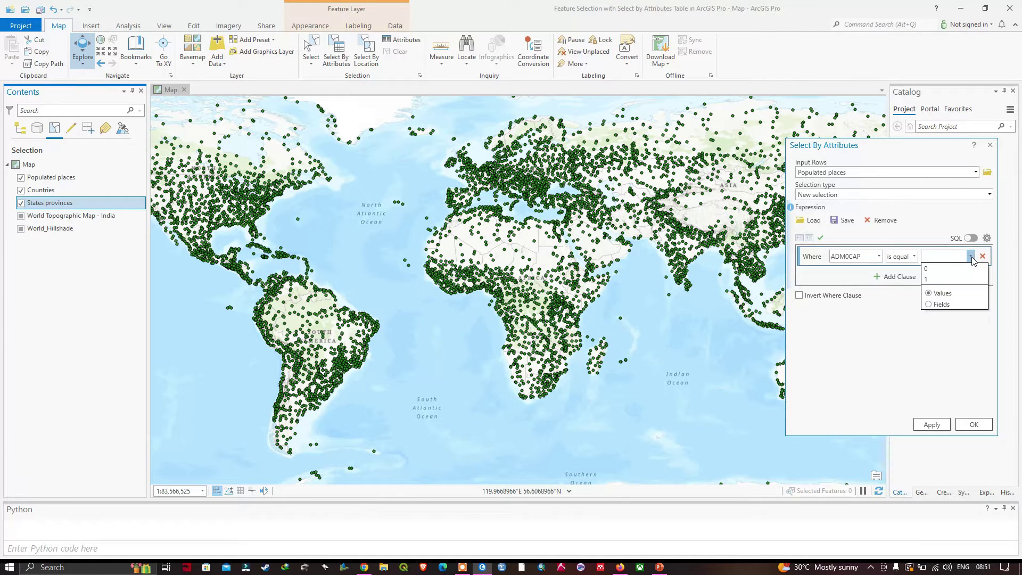
pyautogui.click(935, 280)
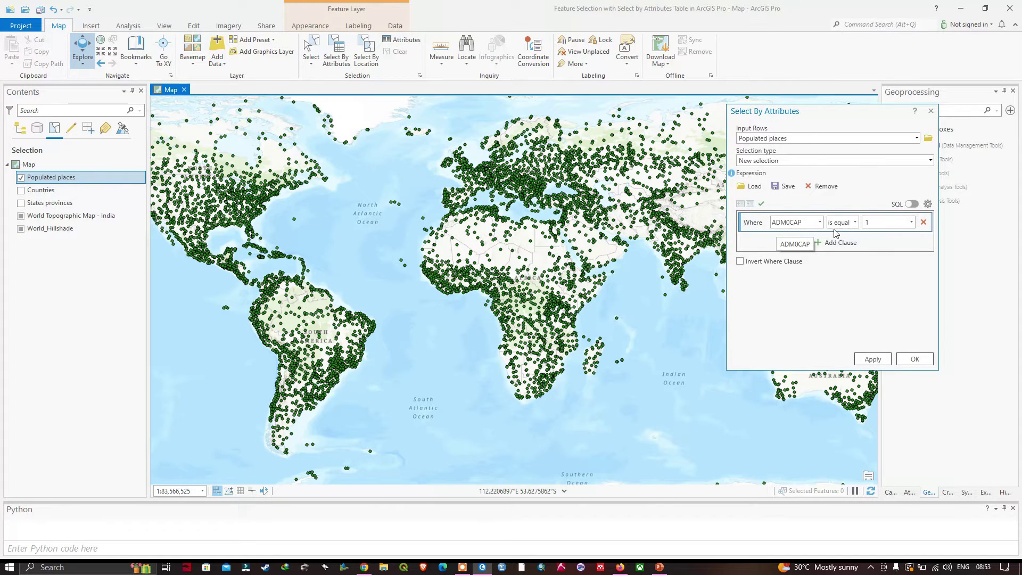
pyautogui.click(914, 360)
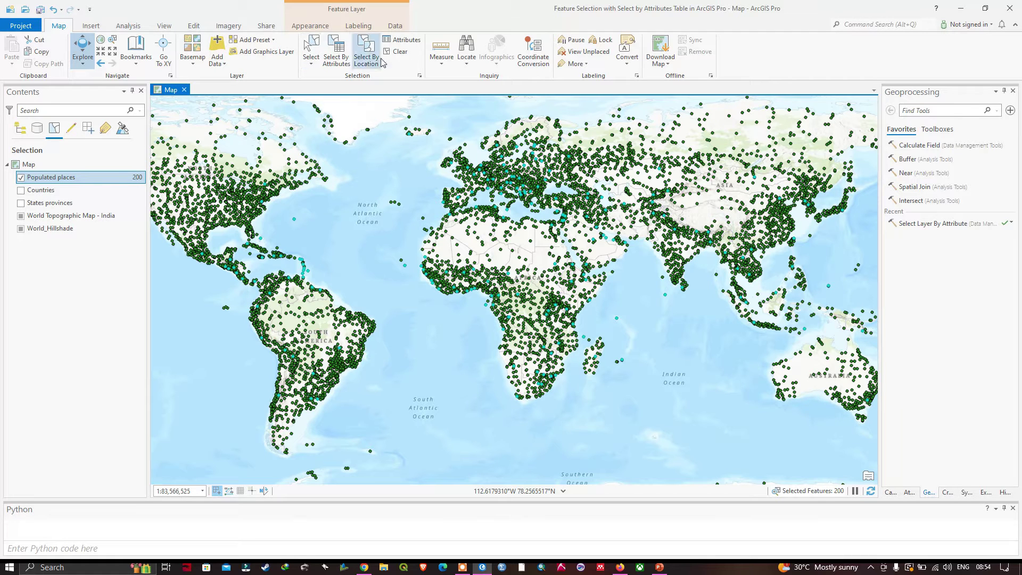
# Show the attributes of the selected populated places in a widened pane and look through the list of selected cities
pyautogui.click(408, 41)
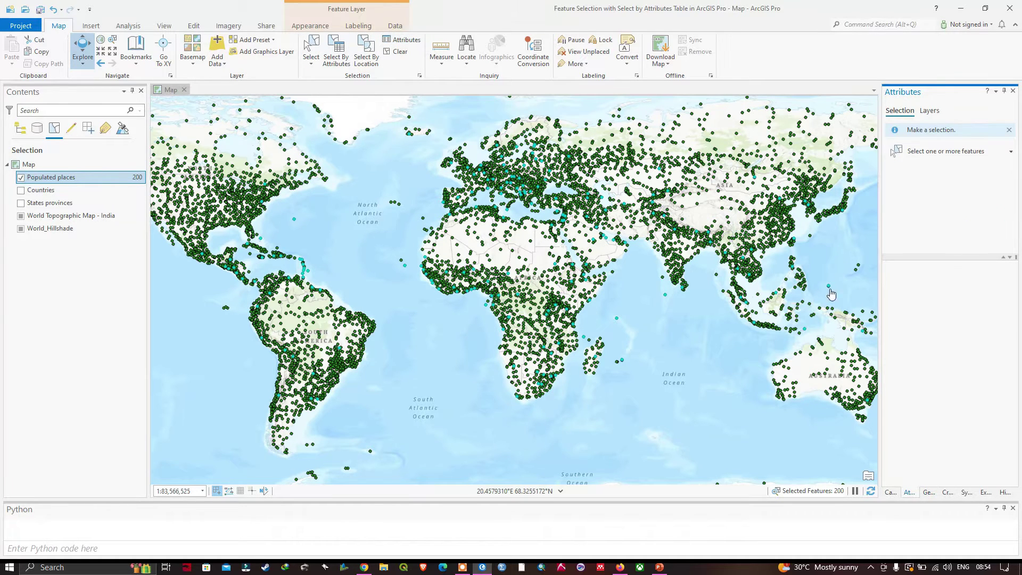
pyautogui.moveTo(880, 279); pyautogui.dragTo(758, 273)
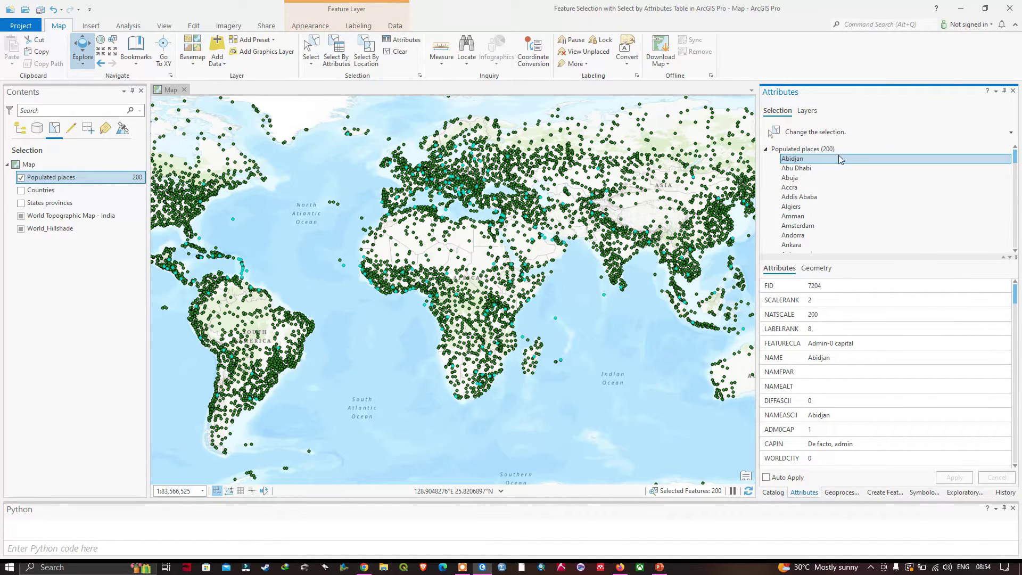
pyautogui.keyDown('ctrl'); pyautogui.click(814, 169); pyautogui.keyUp('ctrl')
pyautogui.scroll(-4, 812, 176)
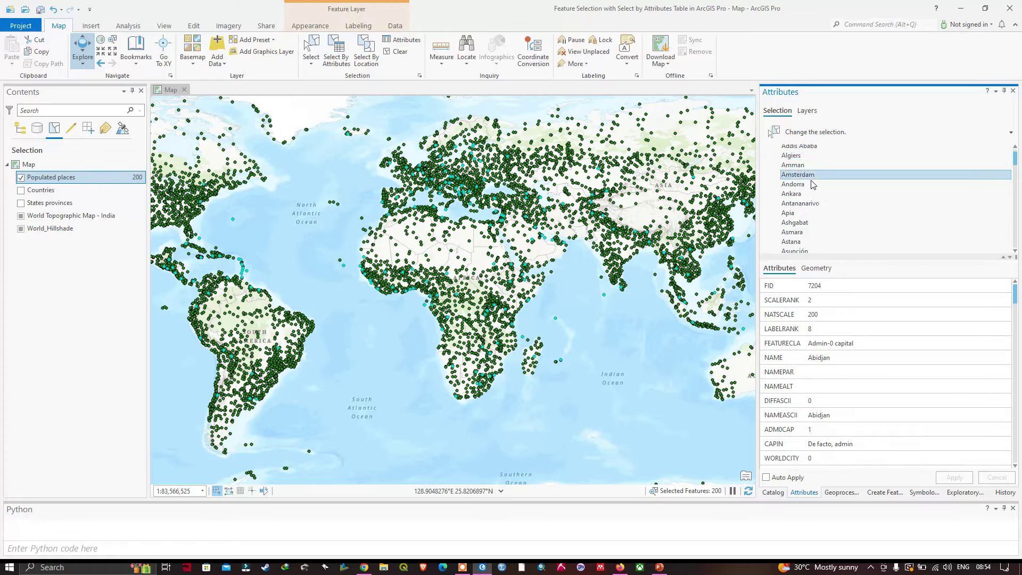
pyautogui.scroll(-3, 809, 192)
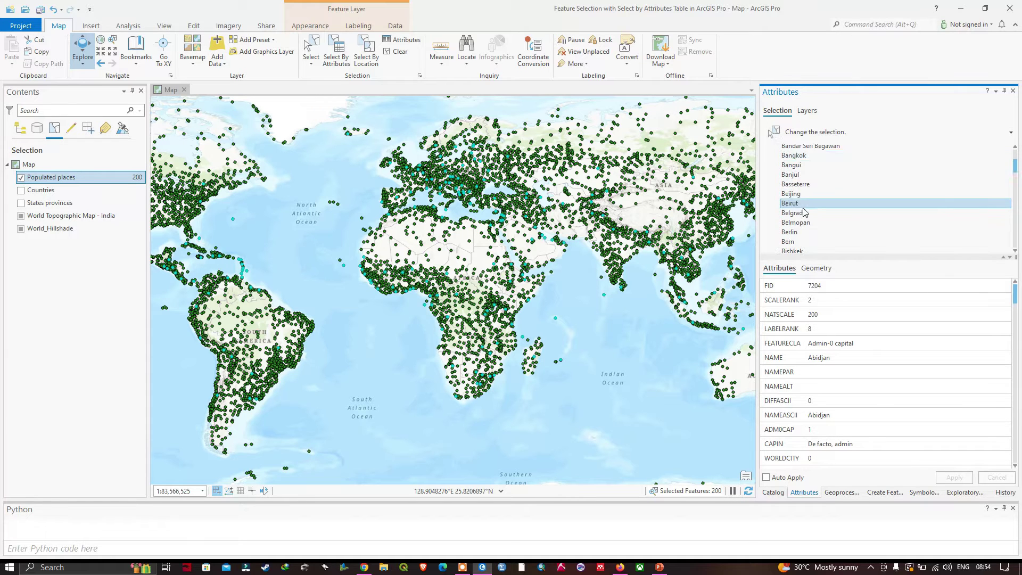
pyautogui.scroll(-5, 806, 206)
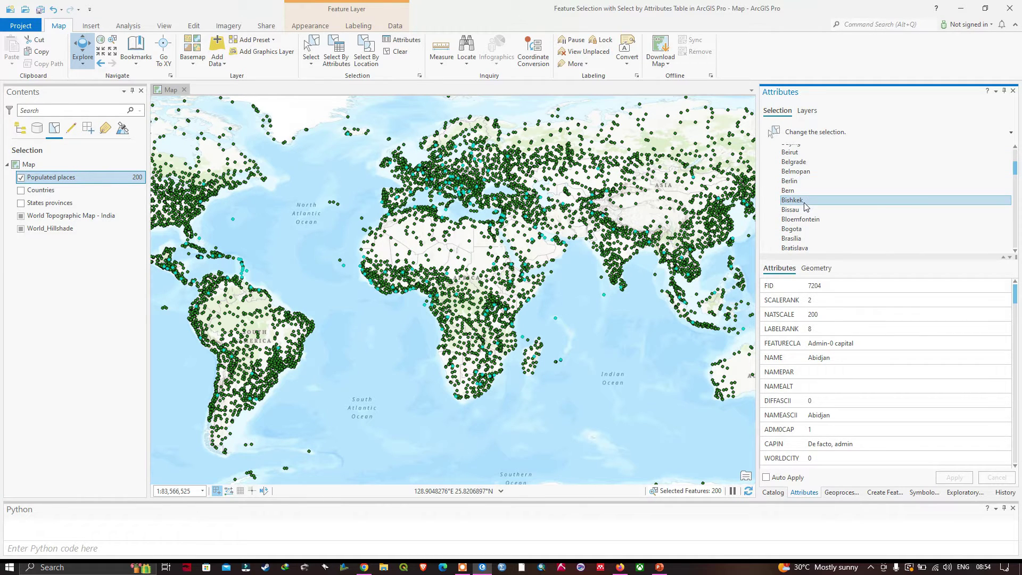
pyautogui.scroll(-10, 806, 207)
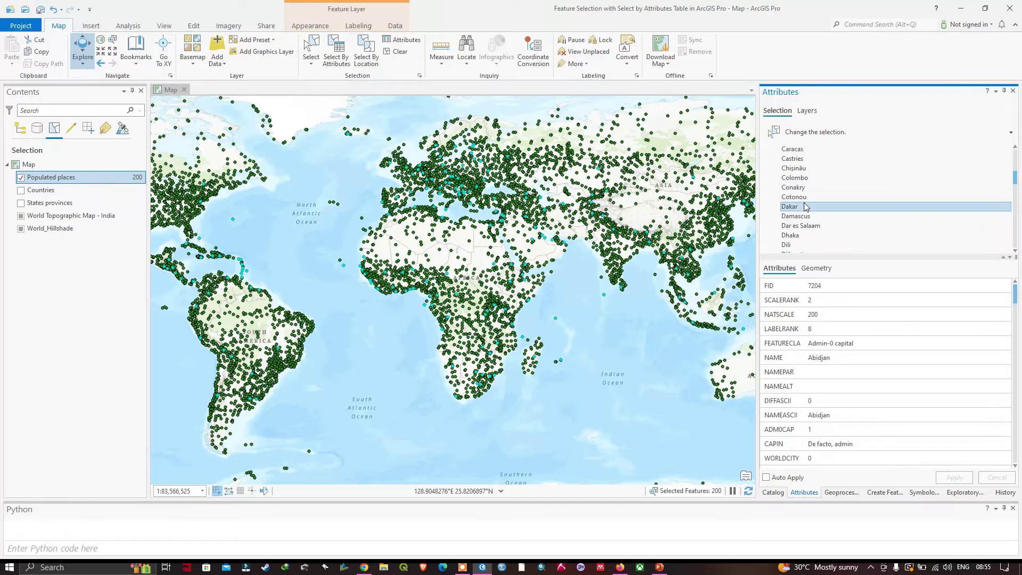
pyautogui.scroll(-10, 805, 206)
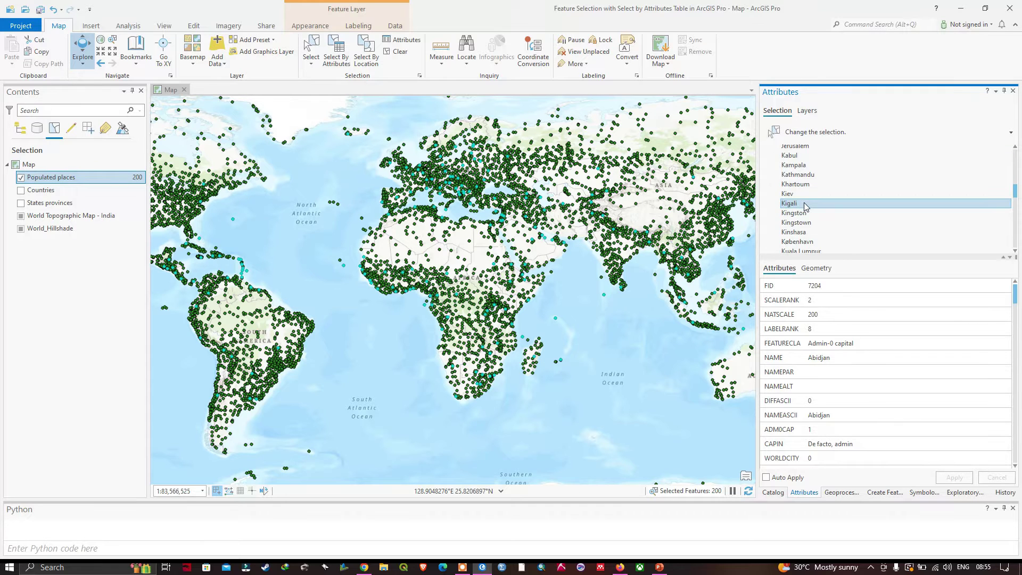
pyautogui.scroll(-7, 805, 207)
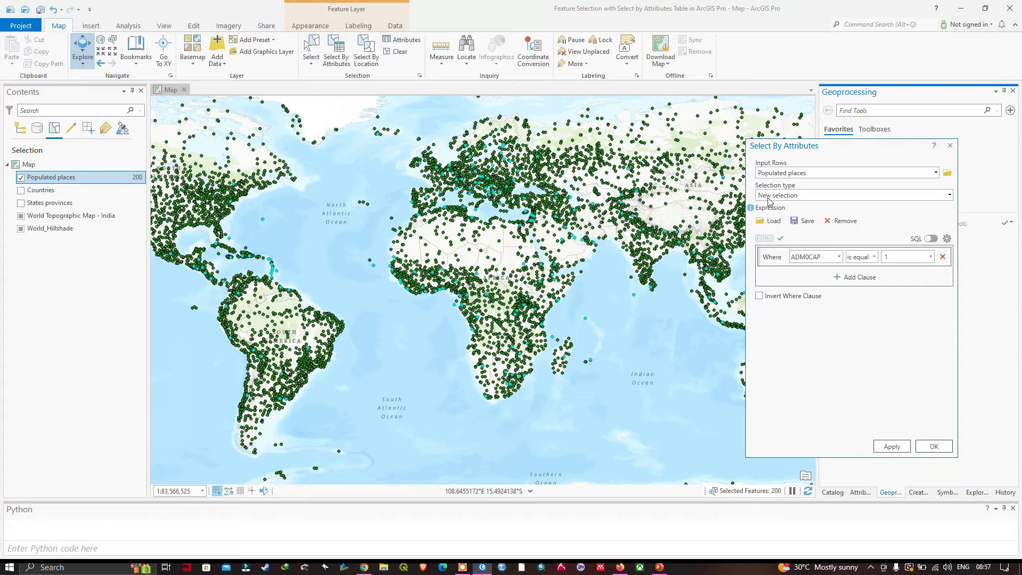
# Remove the ADM0CAP clause and add a new clause on the POP_MAX field
pyautogui.moveTo(871, 154); pyautogui.dragTo(897, 157)
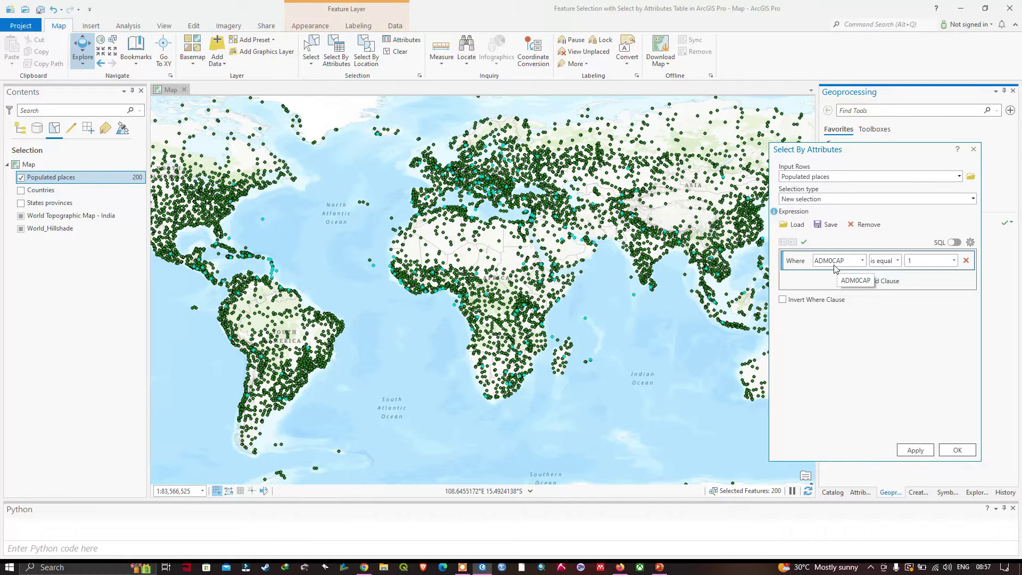
pyautogui.click(966, 260)
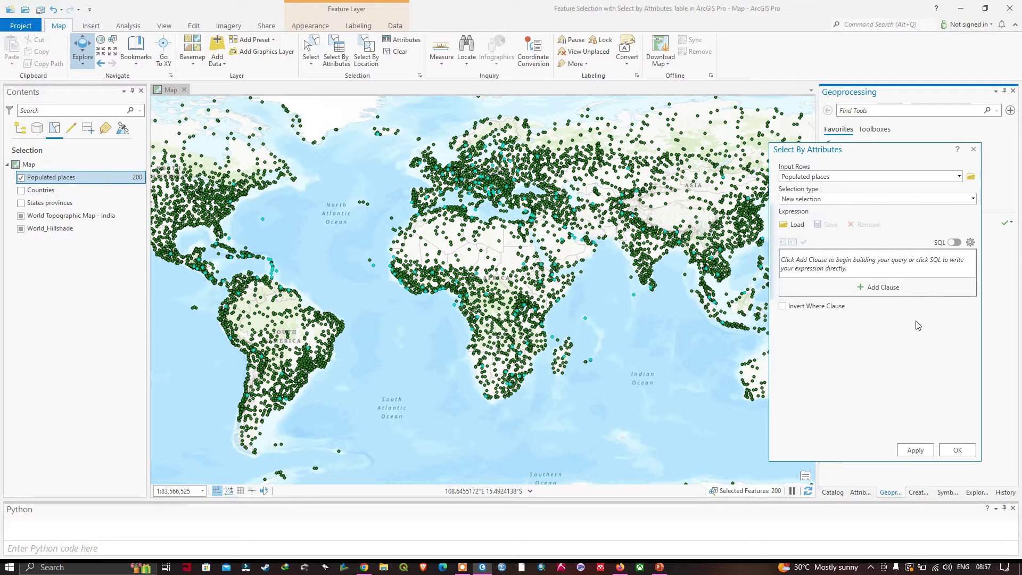
pyautogui.click(877, 288)
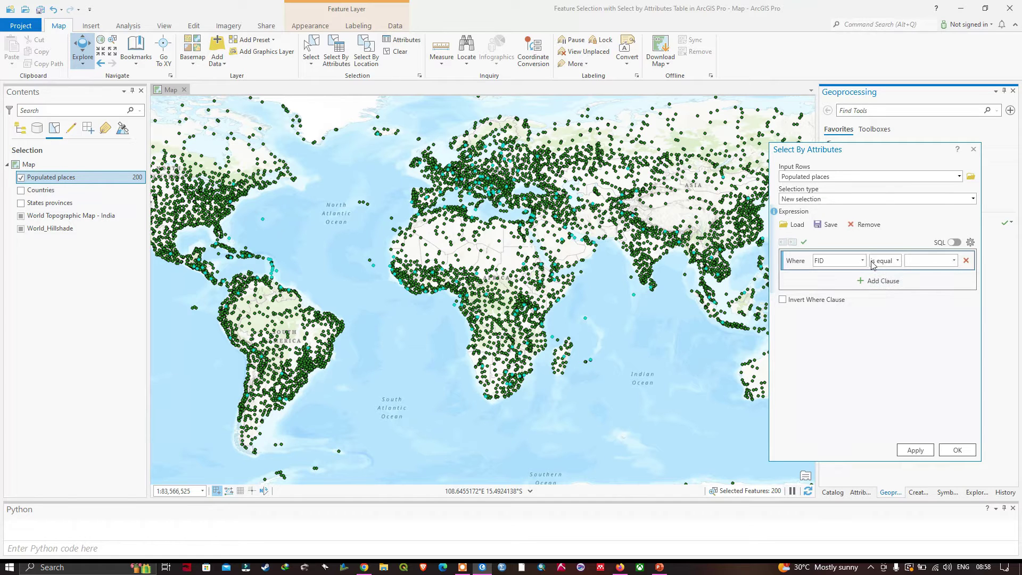
pyautogui.click(863, 261)
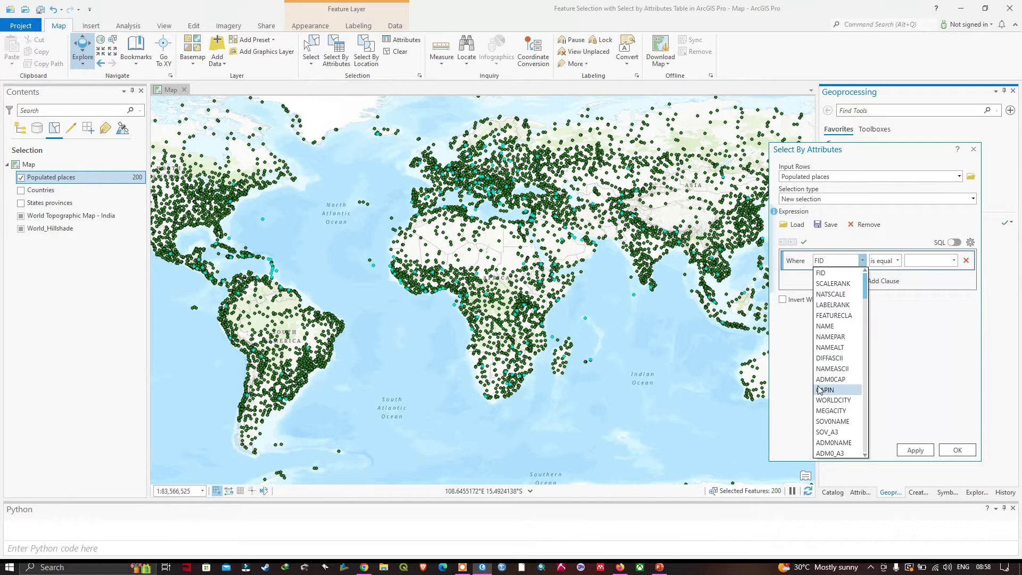
pyautogui.scroll(-8, 835, 381)
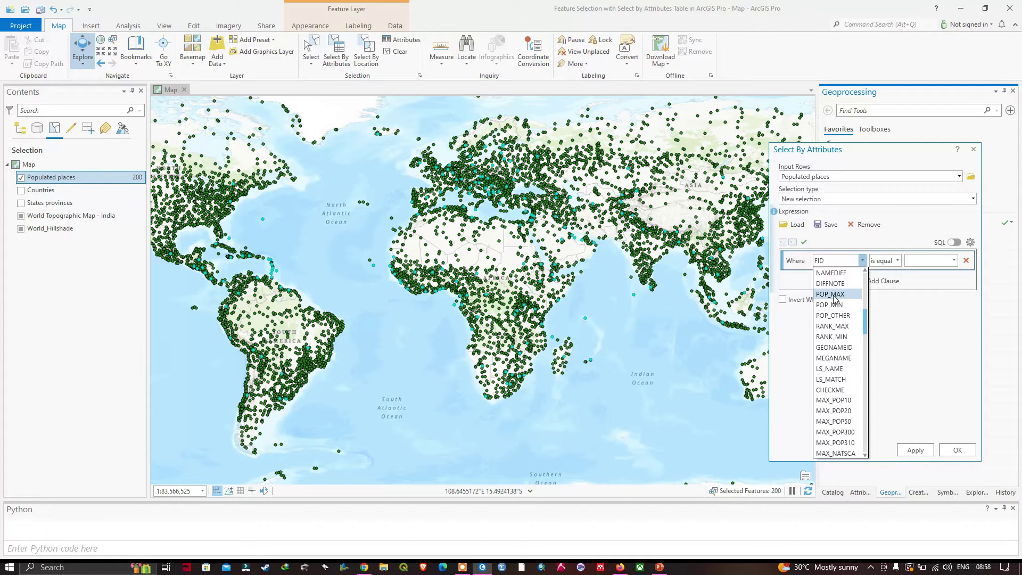
pyautogui.click(830, 295)
# Set the POP_MAX clause to is greater than or equal to 1000000 and run the new selection
pyautogui.click(898, 261)
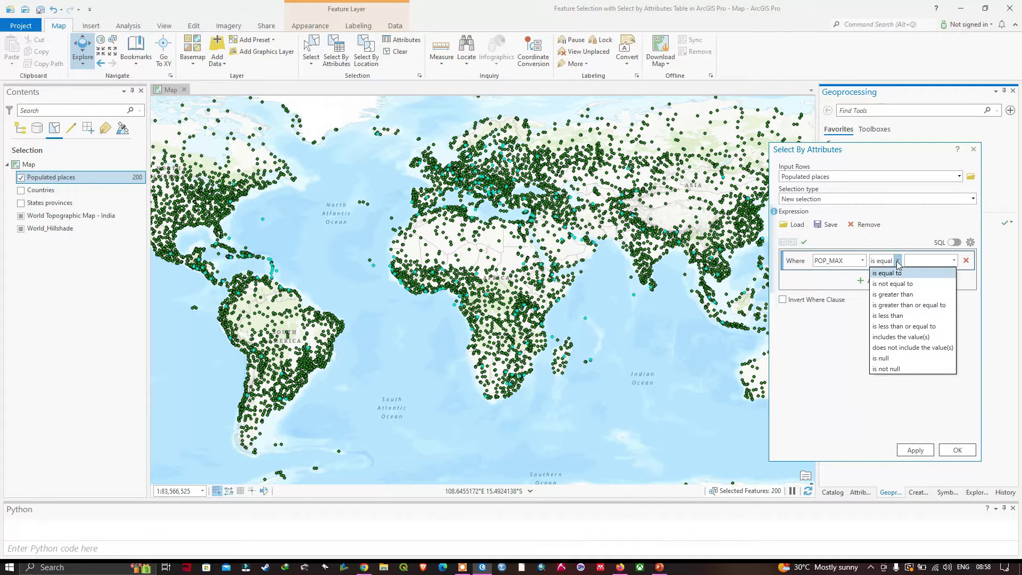
pyautogui.click(930, 306)
pyautogui.click(954, 261)
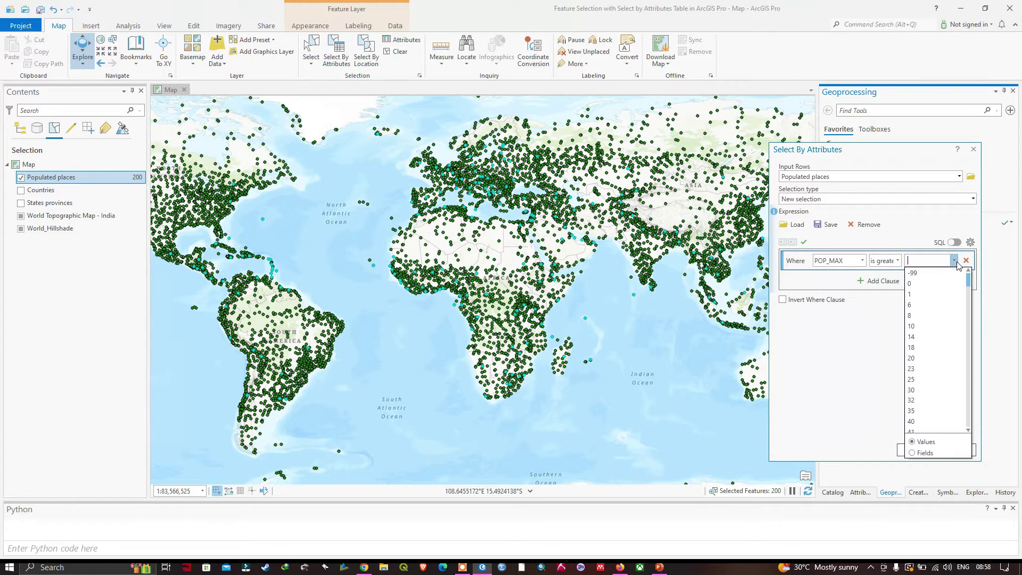
pyautogui.click(924, 260)
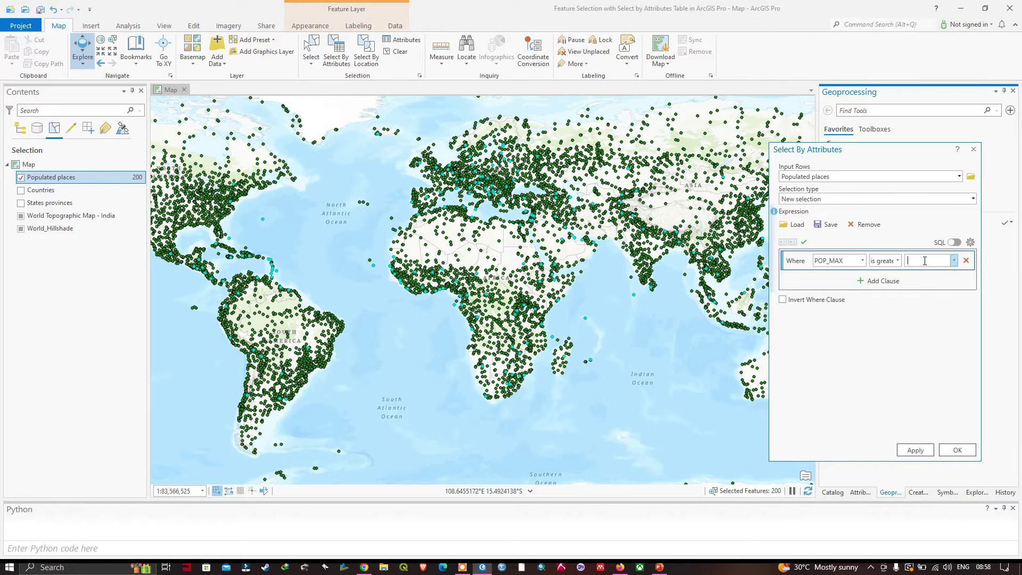
pyautogui.write('1000000')
pyautogui.click(955, 450)
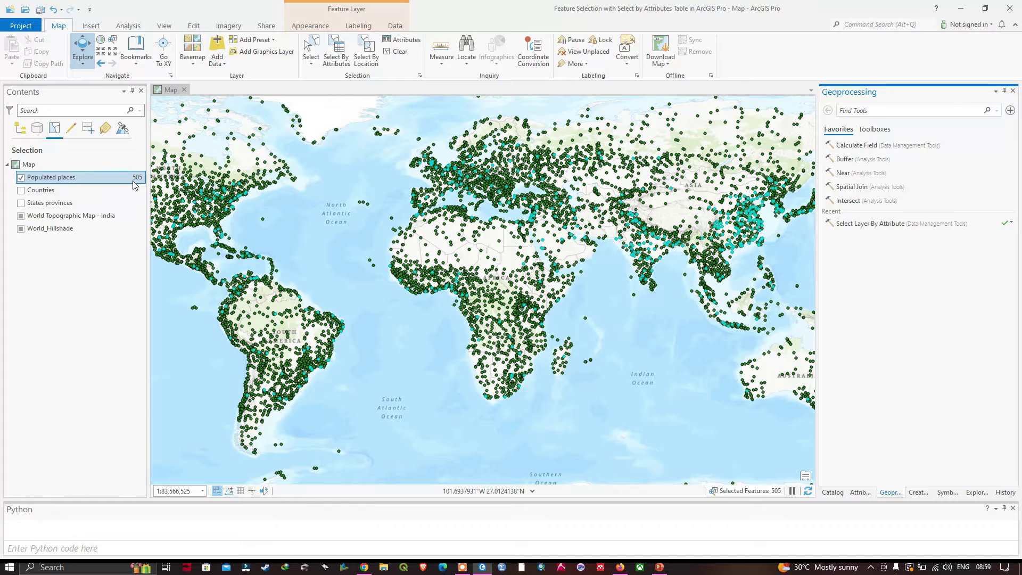
pyautogui.moveTo(133, 185)
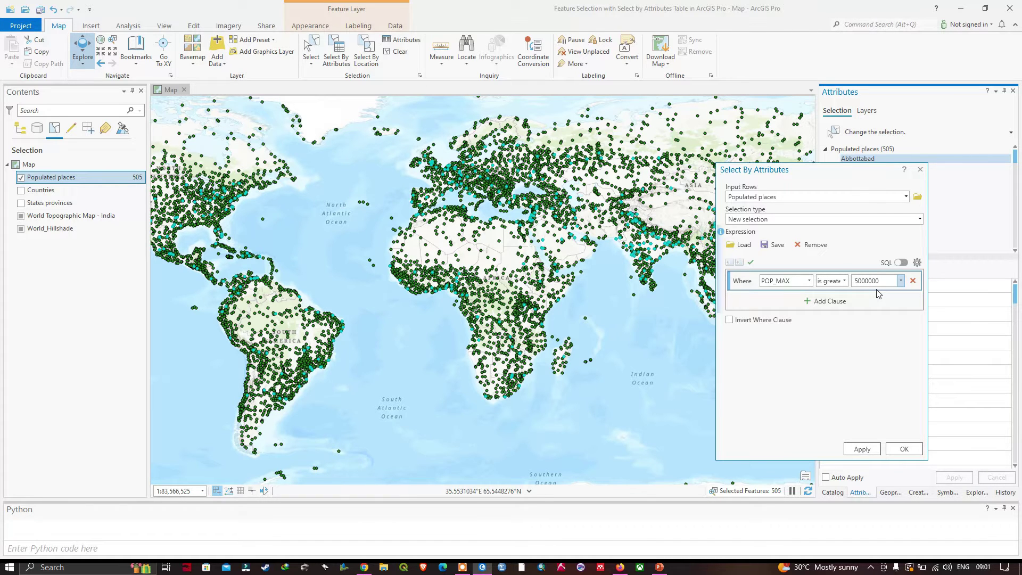
# Add a second clause joined with Or where ADM0CAP is equal to 1
pyautogui.click(834, 302)
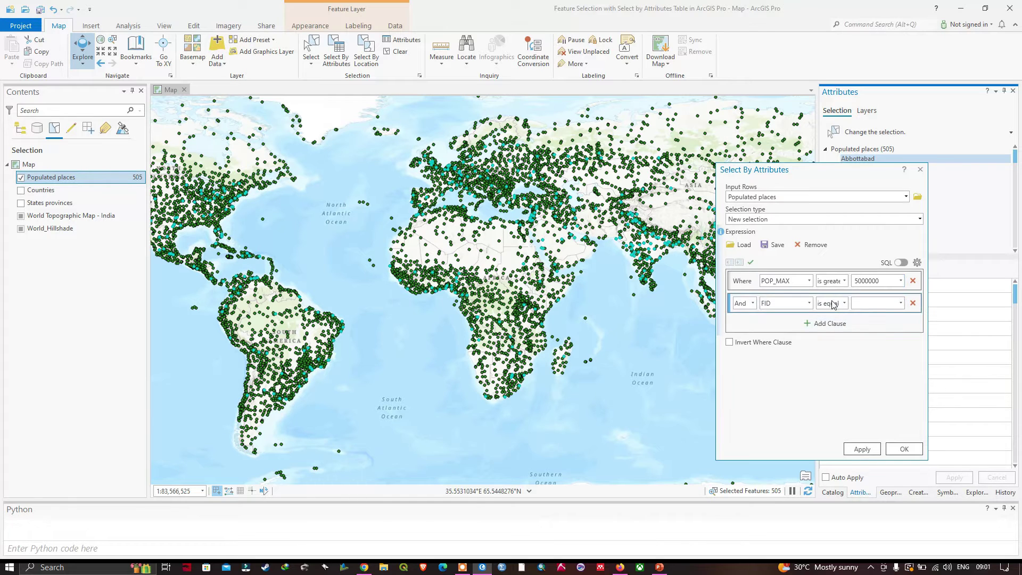
pyautogui.click(752, 303)
pyautogui.click(748, 326)
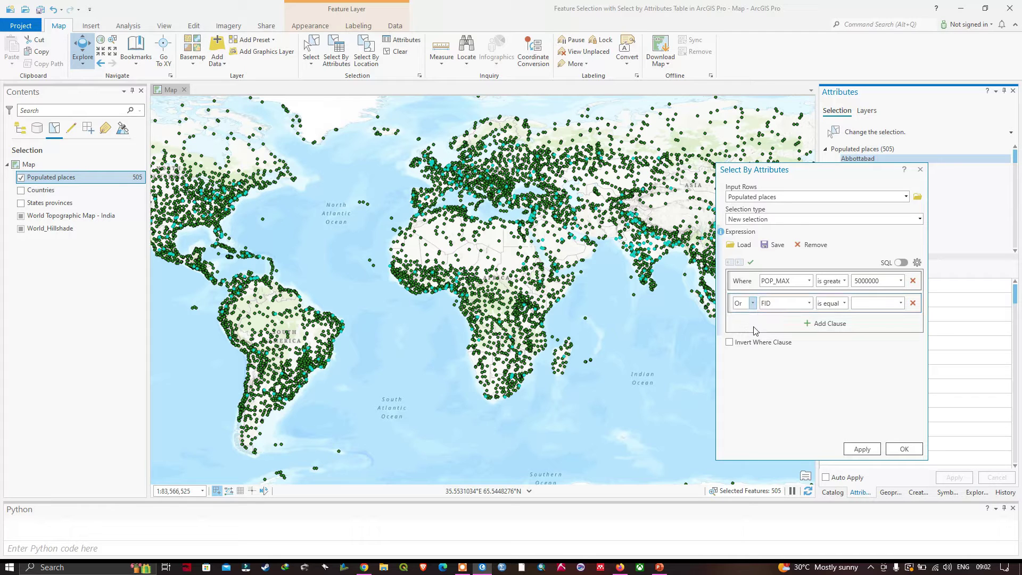
pyautogui.click(808, 304)
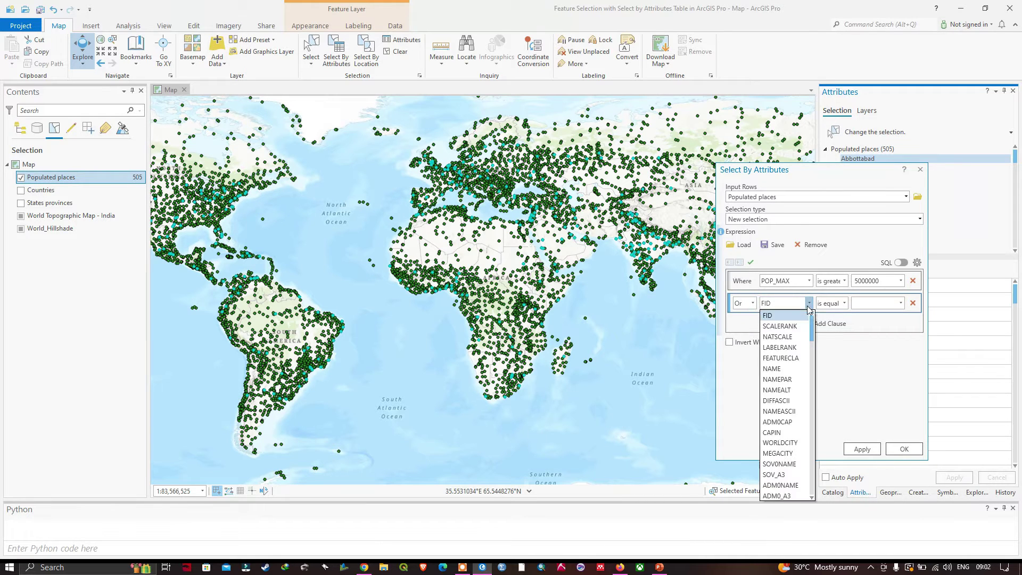
pyautogui.click(790, 423)
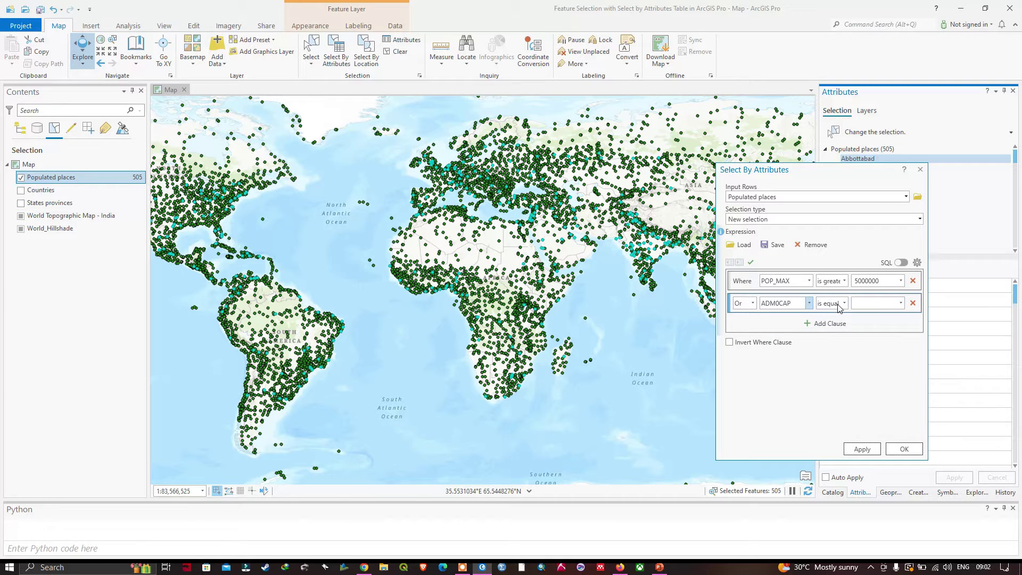
pyautogui.click(901, 304)
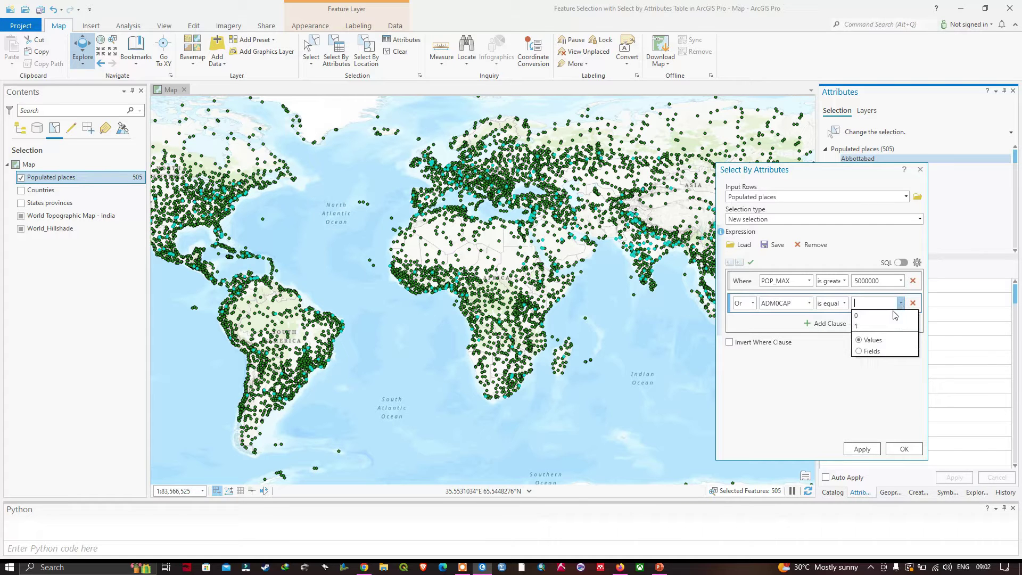
pyautogui.click(858, 326)
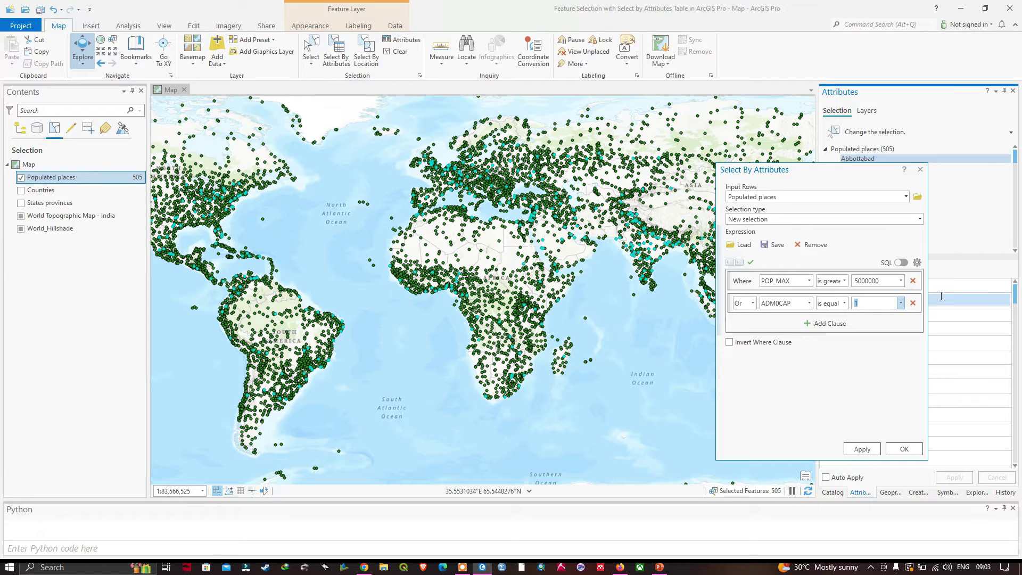
# Check the expression in its SQL form, return to the clause view and run the selection
pyautogui.click(900, 263)
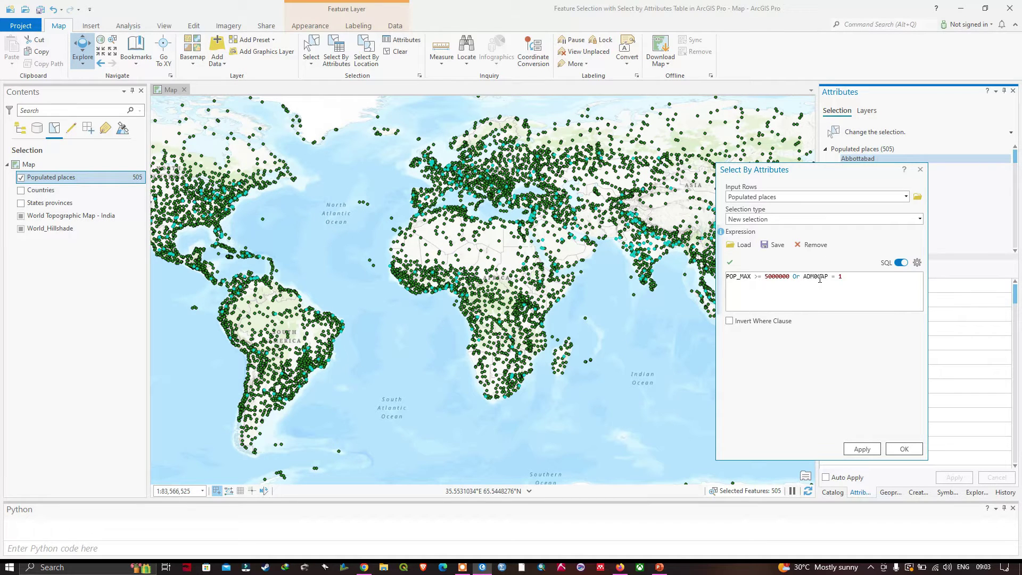
pyautogui.write('1')
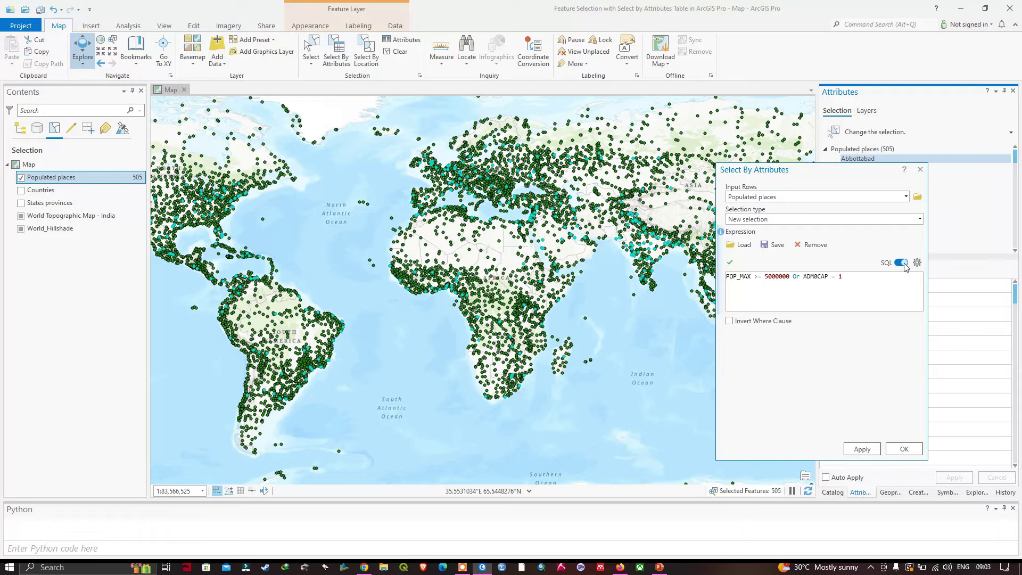
pyautogui.click(900, 263)
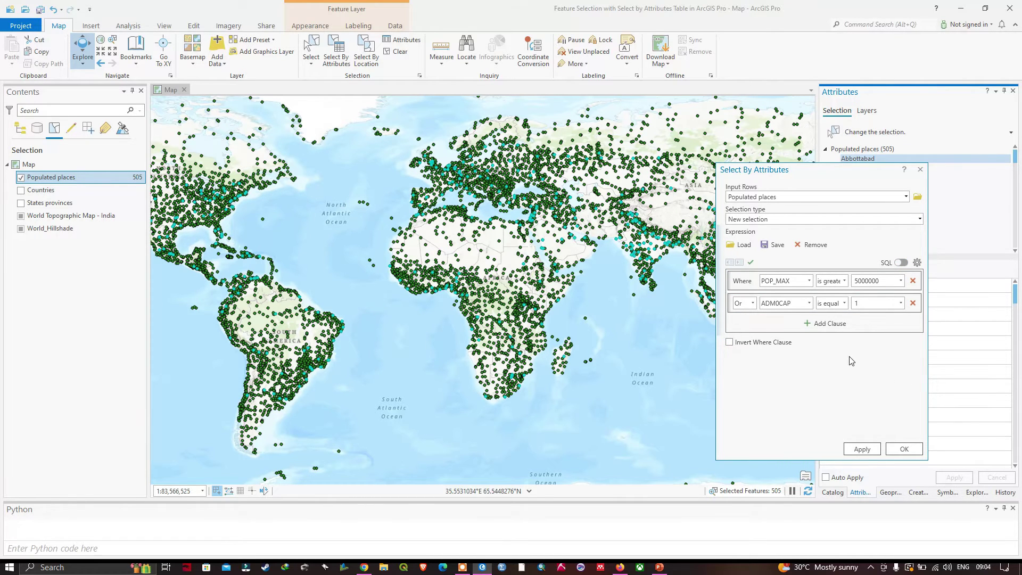
pyautogui.click(911, 451)
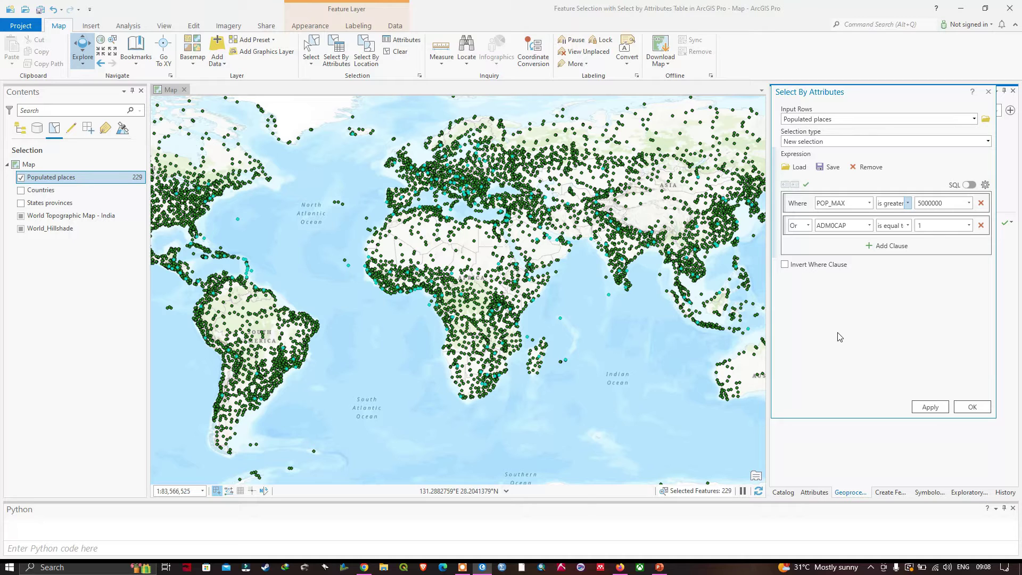
# Change the connector between the POP_MAX and ADM0CAP clauses to And and run the selection
pyautogui.click(810, 226)
pyautogui.click(803, 239)
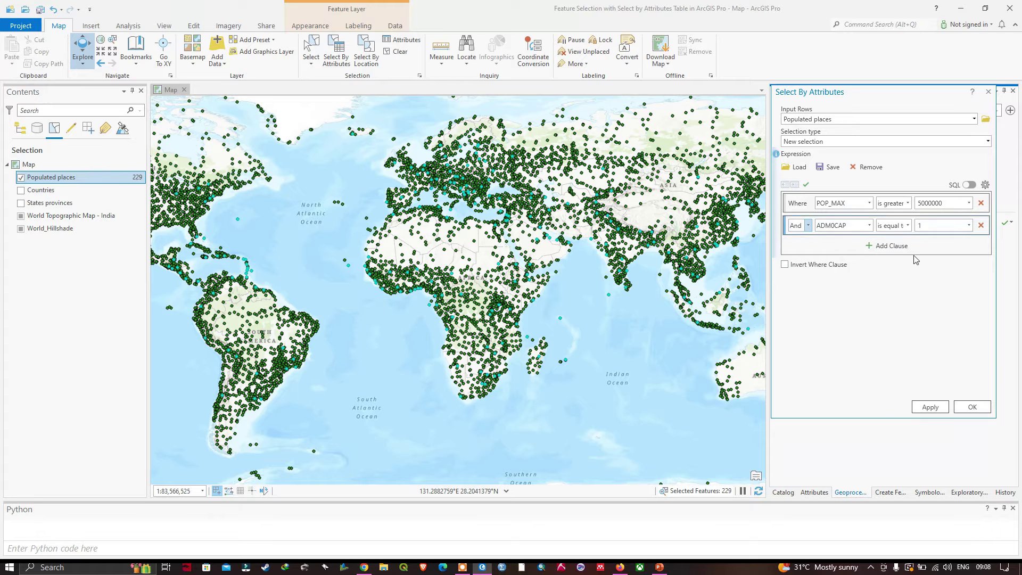
pyautogui.click(973, 408)
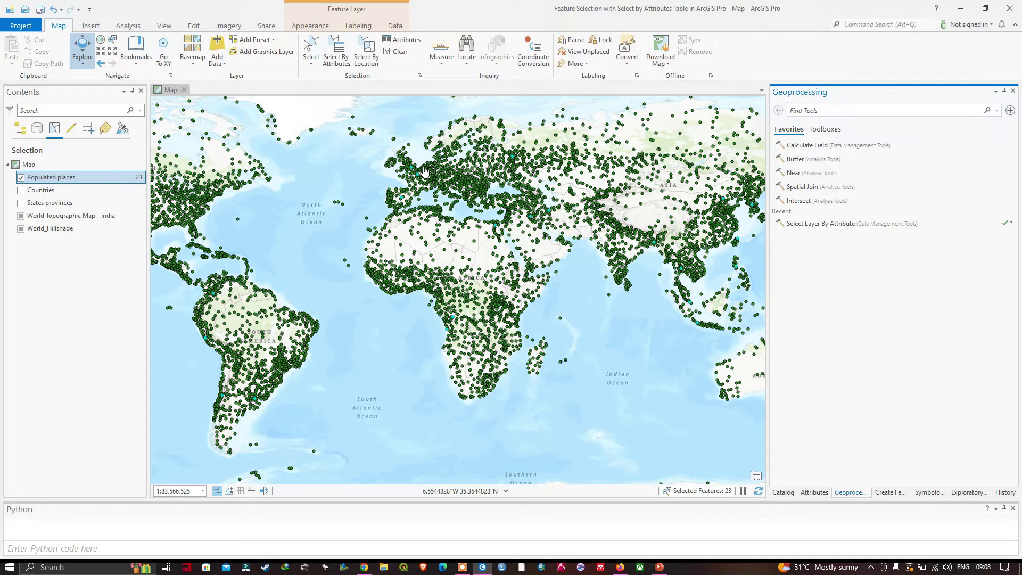
# Show the attributes of the selected populated places and examine the list of cities
pyautogui.click(418, 42)
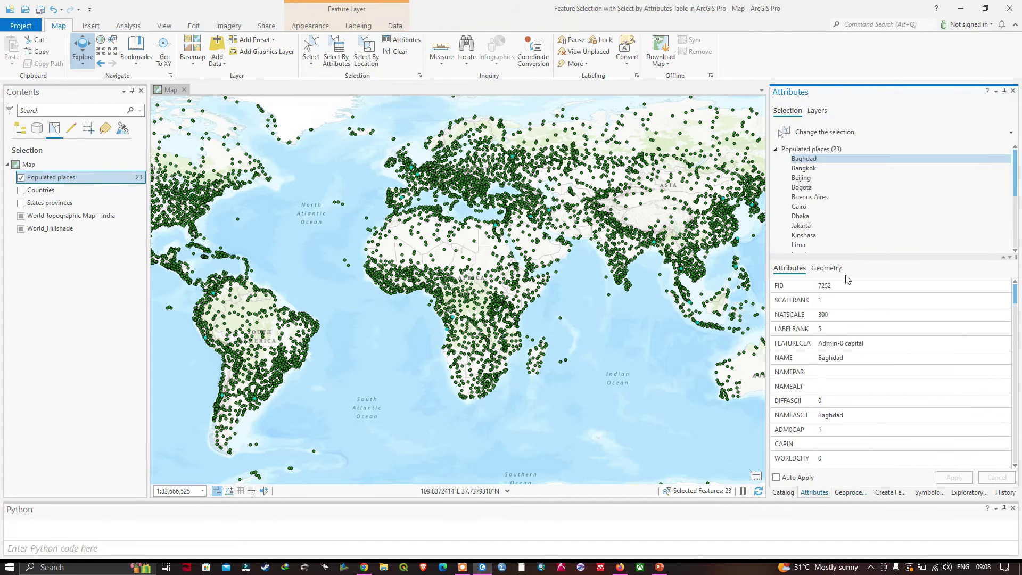
pyautogui.click(816, 151)
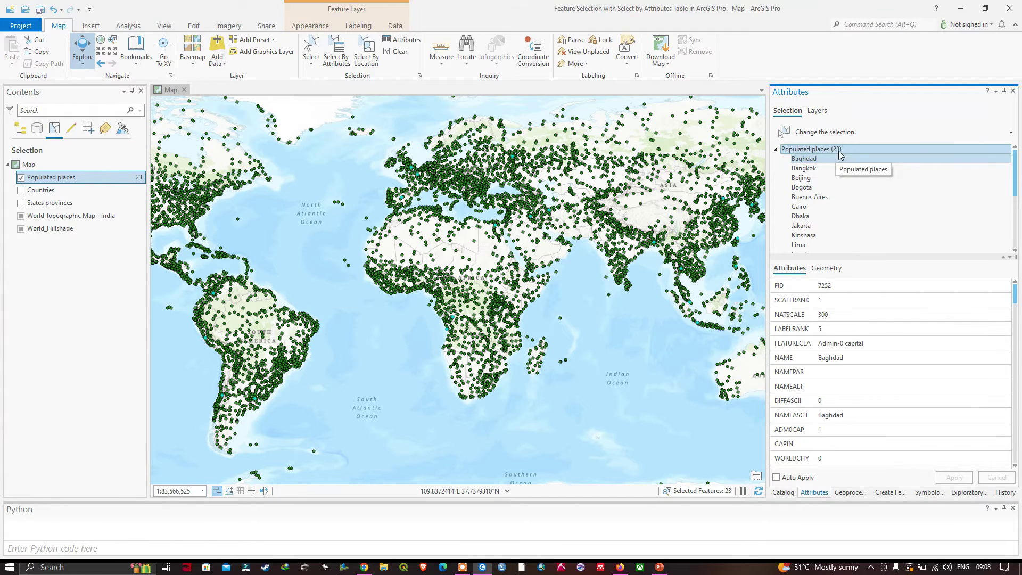
pyautogui.click(839, 158)
pyautogui.keyDown('ctrl'); pyautogui.click(826, 168); pyautogui.keyUp('ctrl')
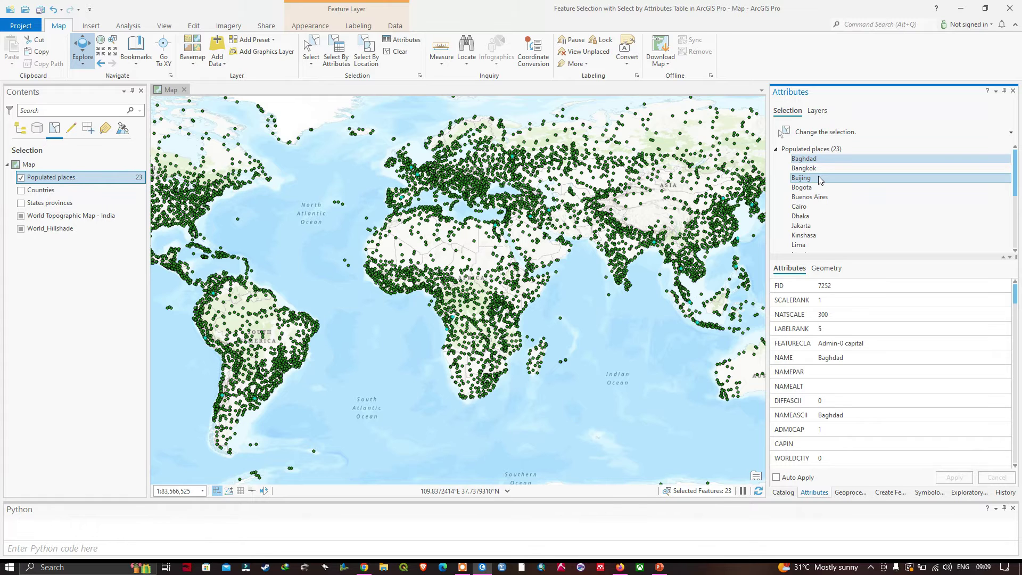
# Start the Buffer tool on Populated places and save its output as Places_buffer_1000km in the shapefiles folder
pyautogui.click(854, 492)
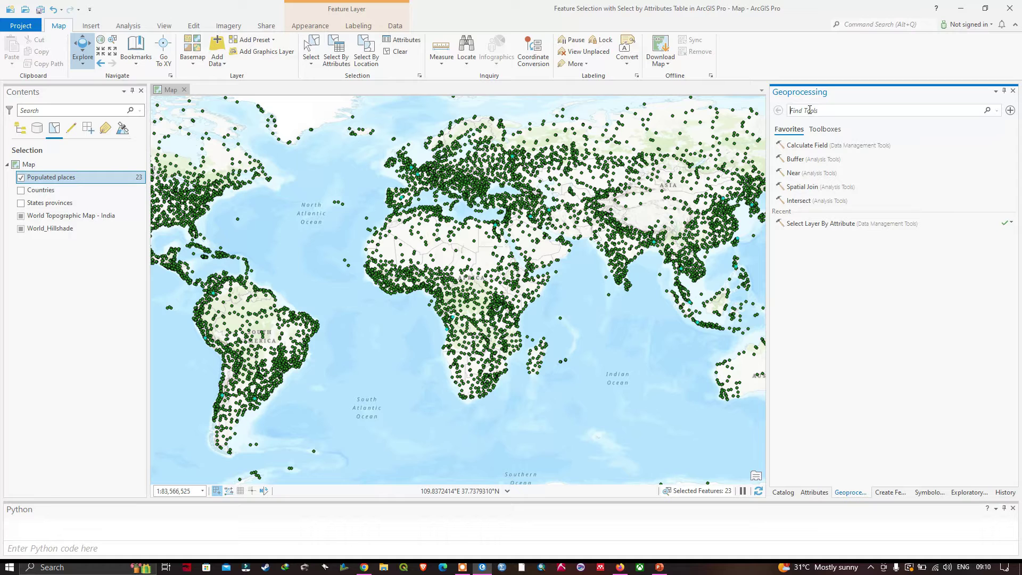
pyautogui.click(803, 162)
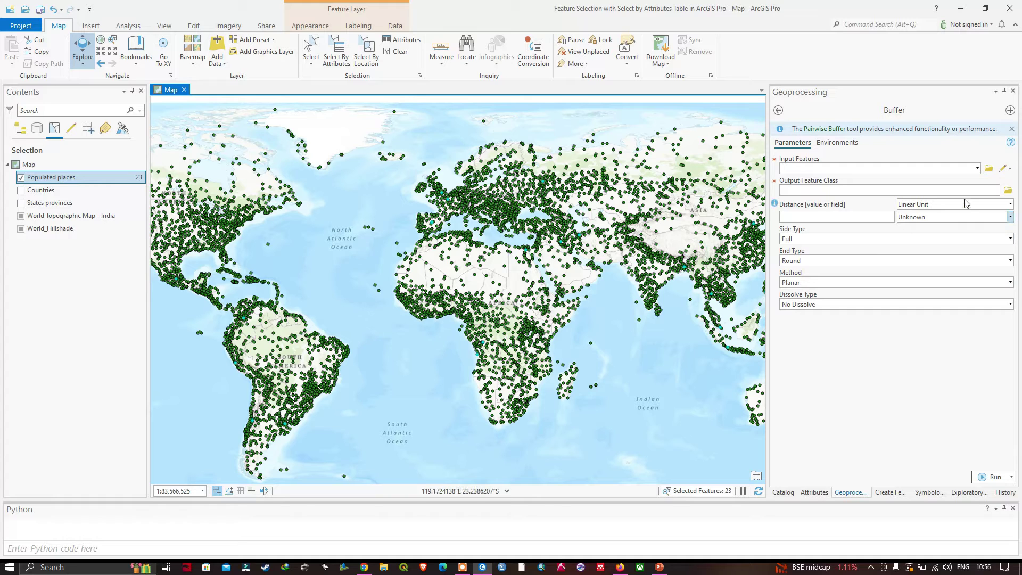
pyautogui.click(974, 170)
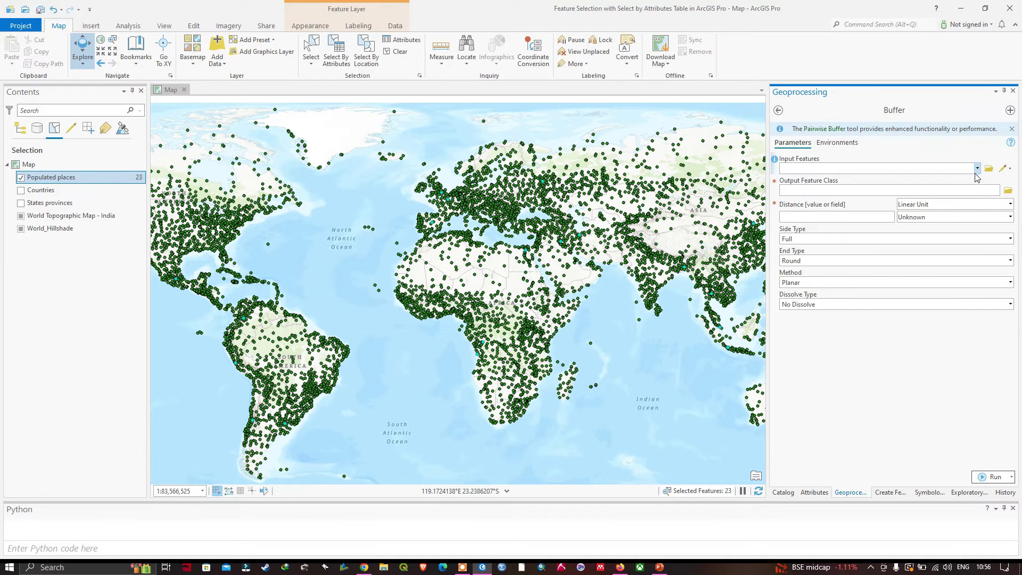
pyautogui.click(977, 169)
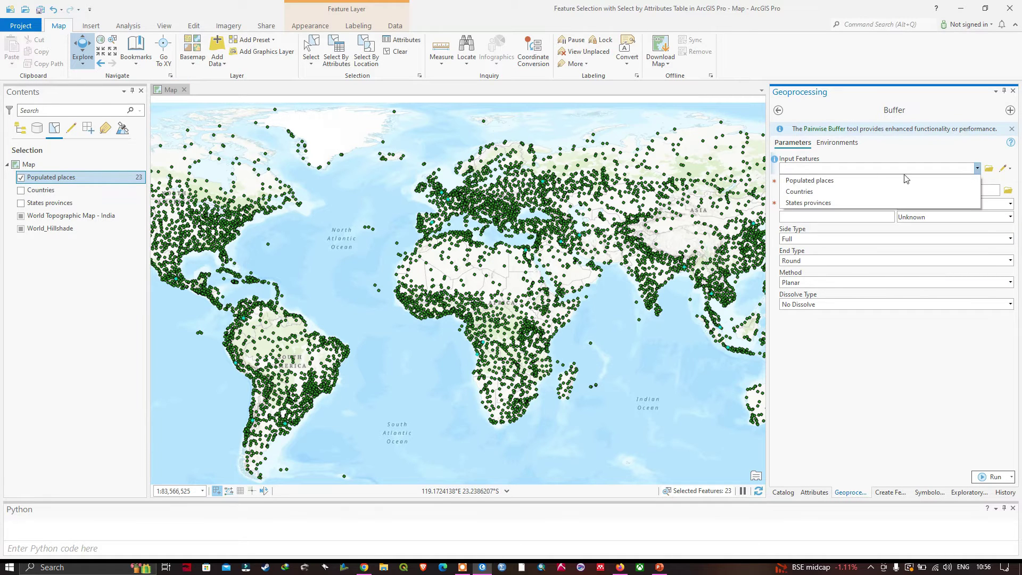
pyautogui.click(810, 181)
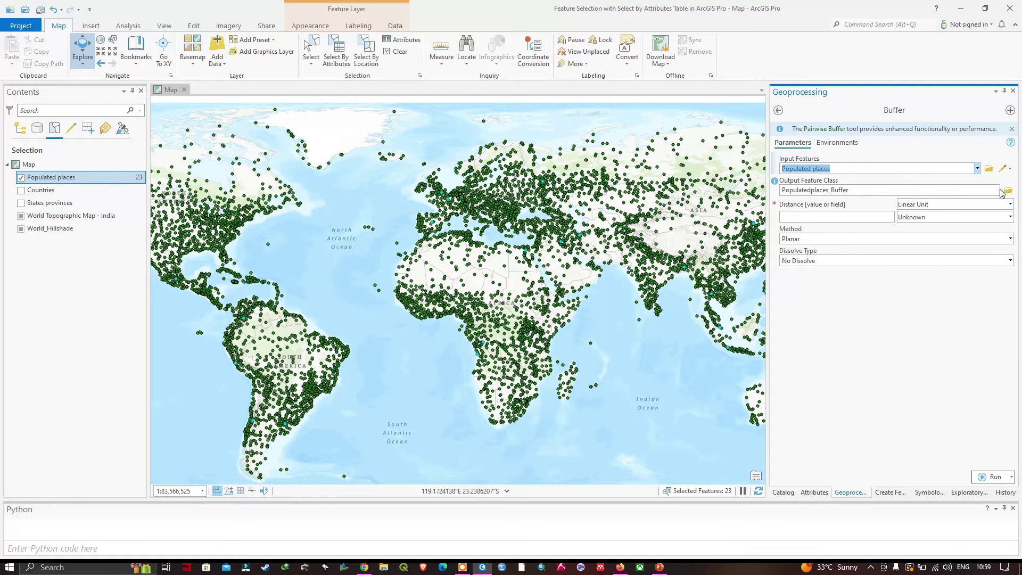
pyautogui.click(1007, 192)
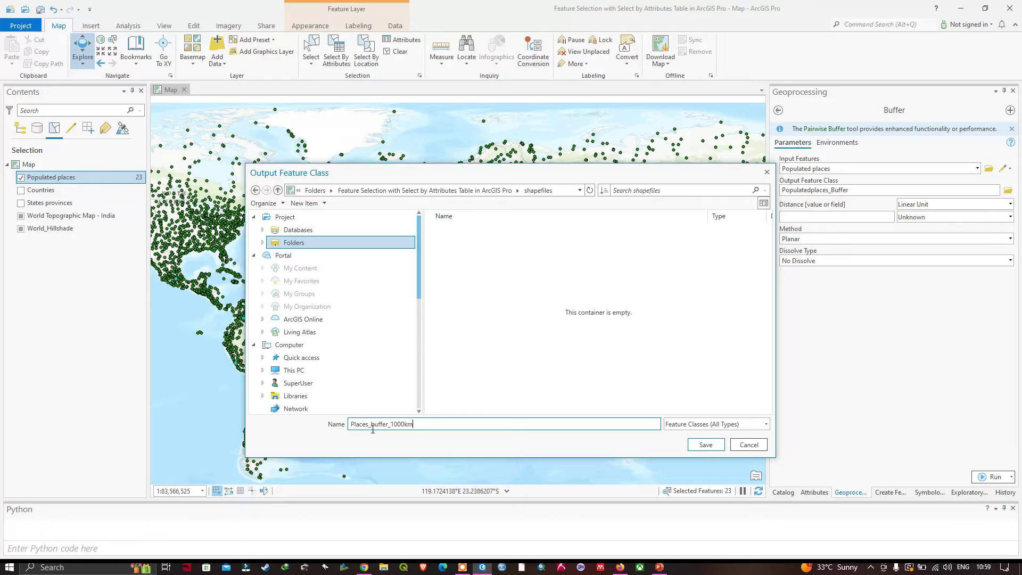
pyautogui.click(706, 444)
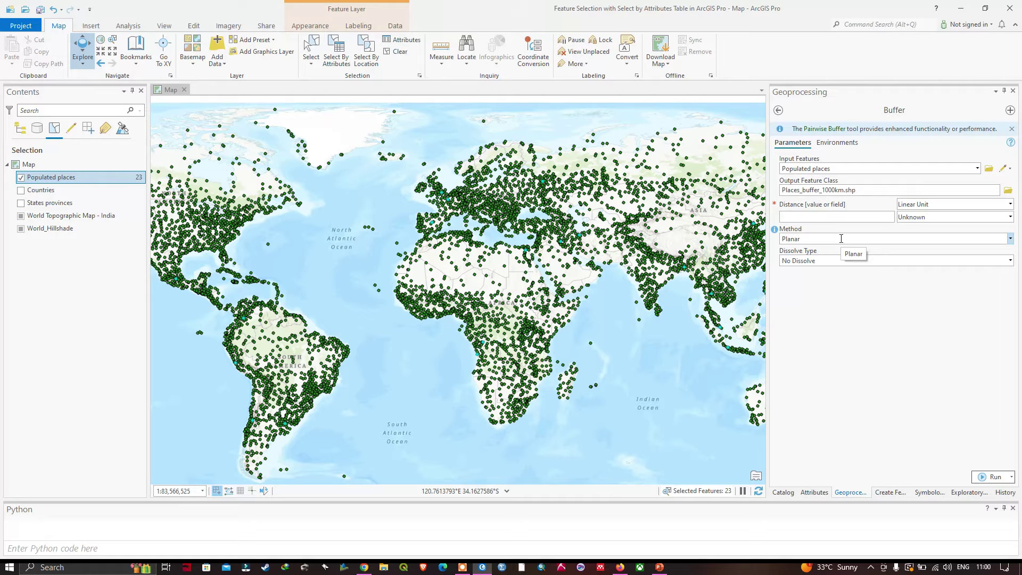
# Set the buffer distance to 1000 kilometers
pyautogui.click(888, 217)
pyautogui.write('1000')
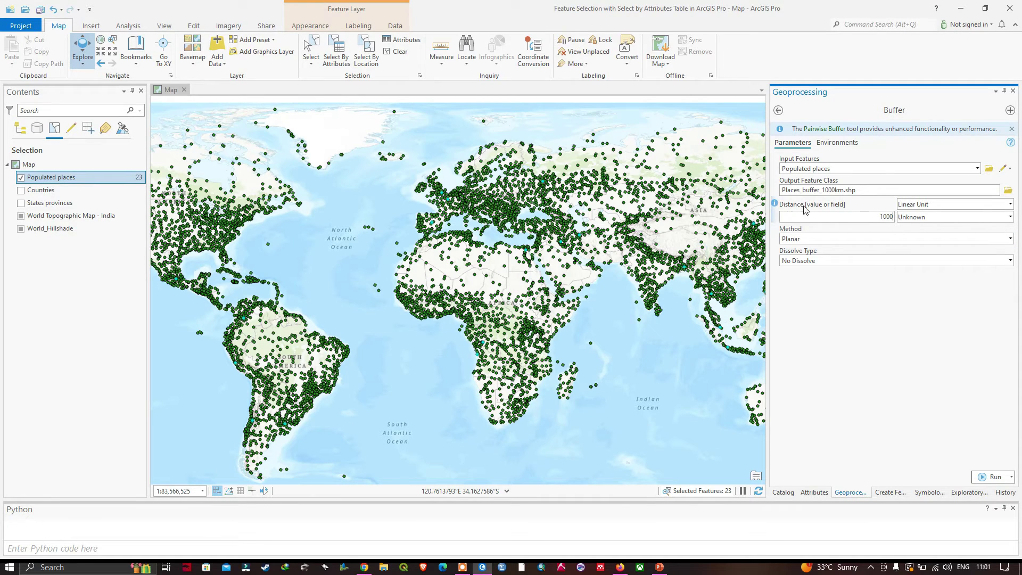
pyautogui.click(1010, 217)
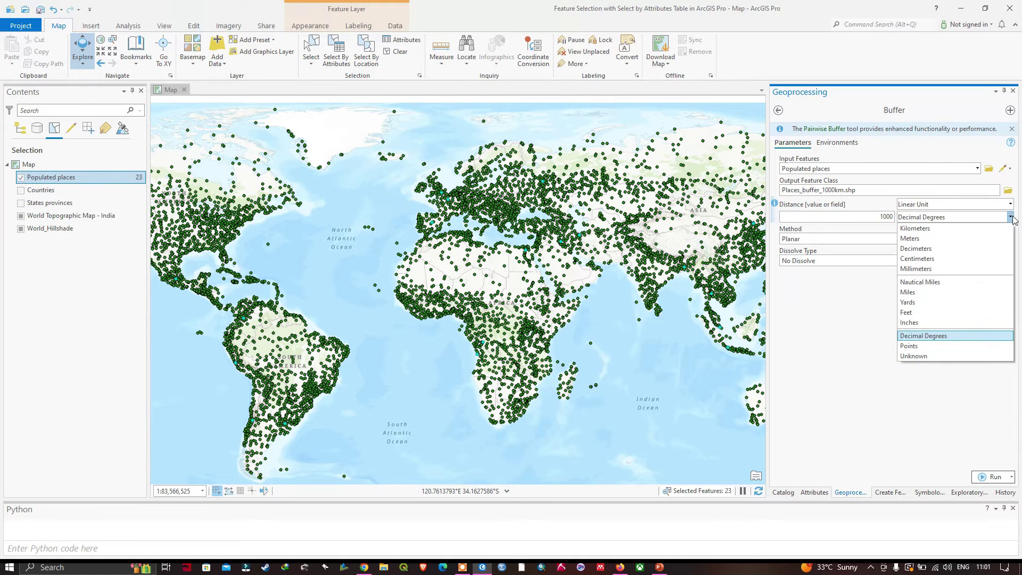
pyautogui.click(925, 234)
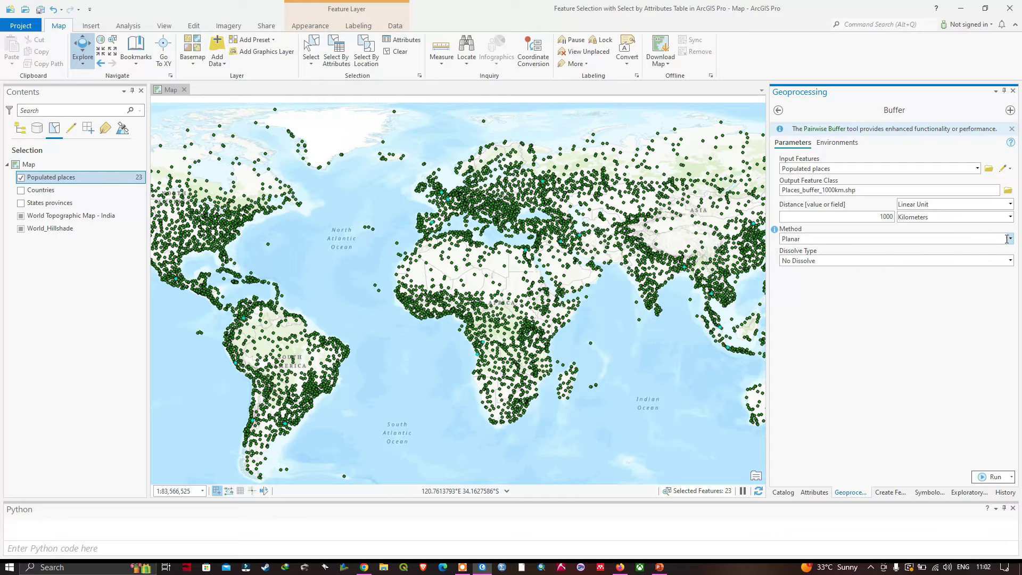
# Run the buffer with the Geodesic (shape preserving) method and all output features dissolved into a single feature
pyautogui.click(1010, 240)
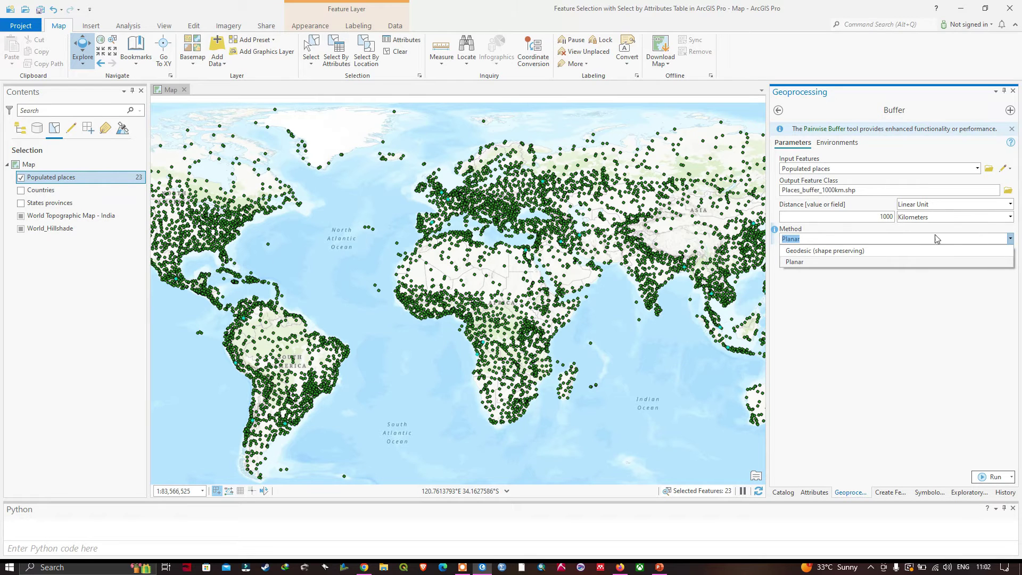
pyautogui.click(808, 253)
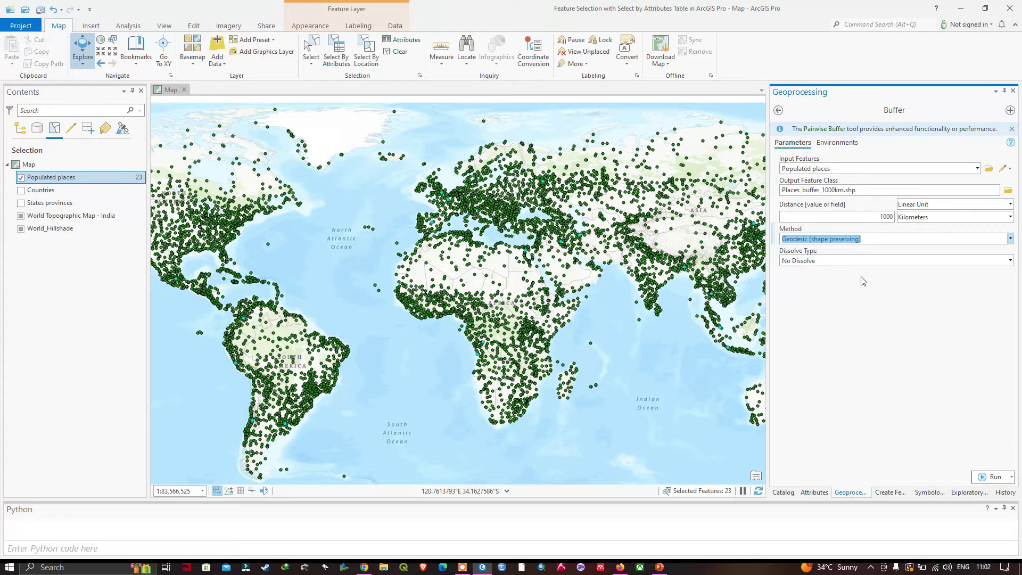
pyautogui.click(1011, 262)
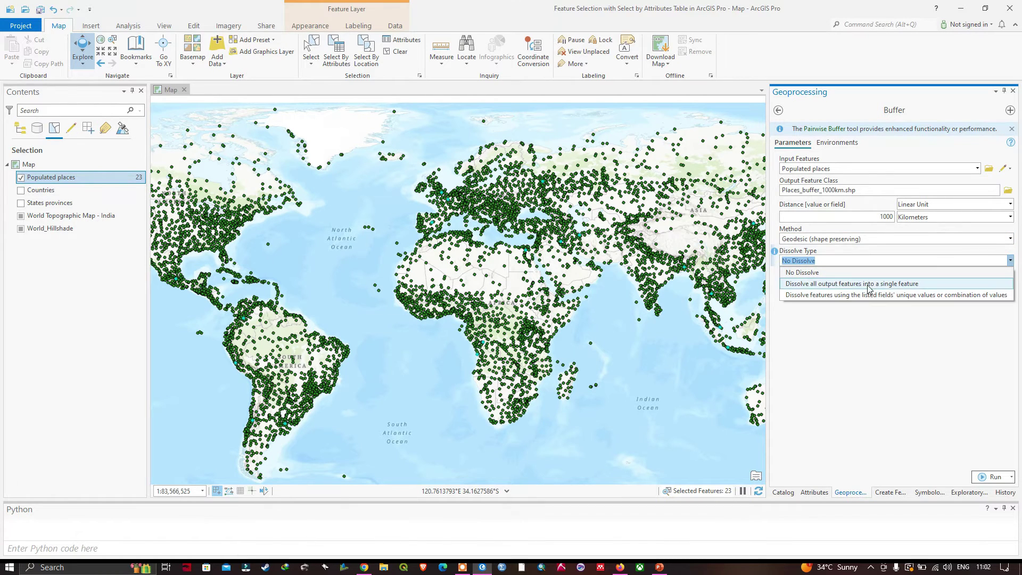
pyautogui.click(905, 287)
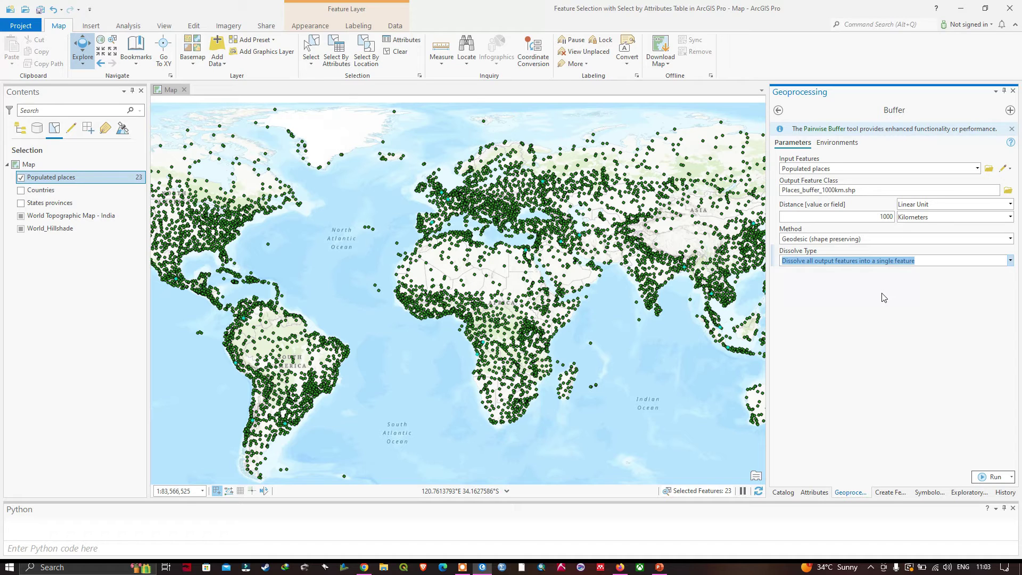
pyautogui.click(994, 477)
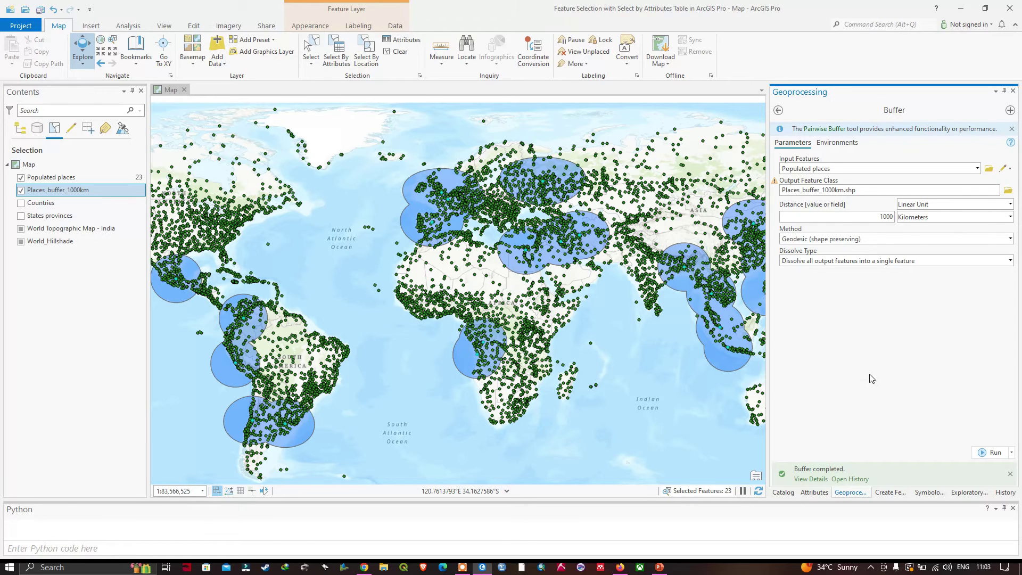
# Hide the Populated places layer in the drawing order and review the Buffer run's details and the geoprocessing history
pyautogui.click(20, 129)
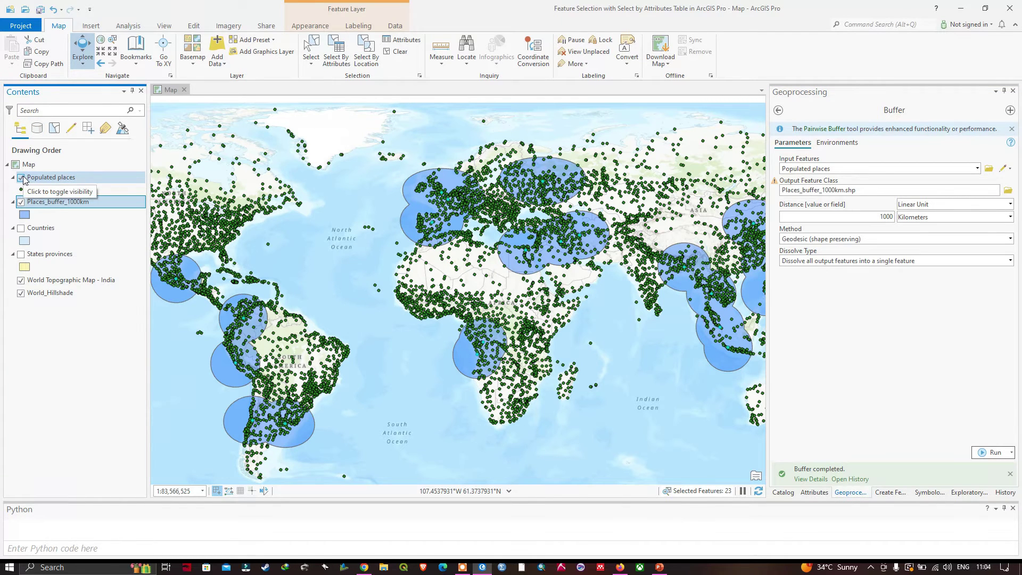
pyautogui.click(21, 178)
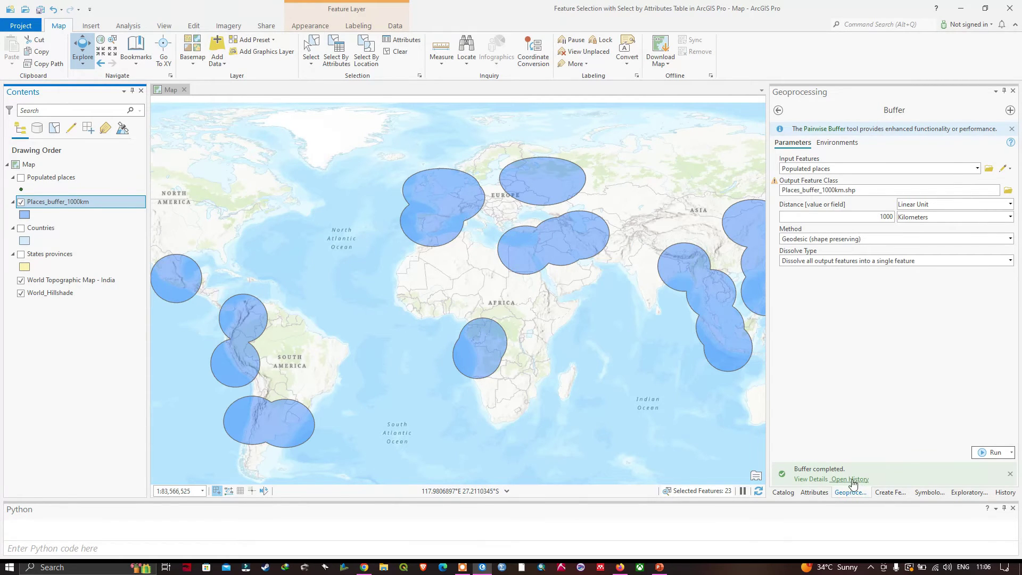
pyautogui.click(824, 479)
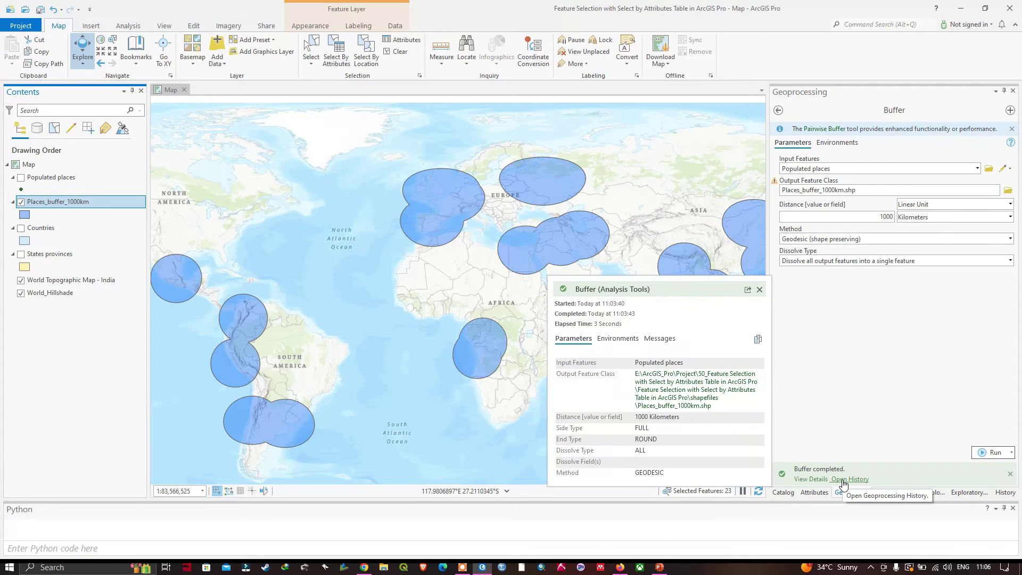
pyautogui.click(843, 480)
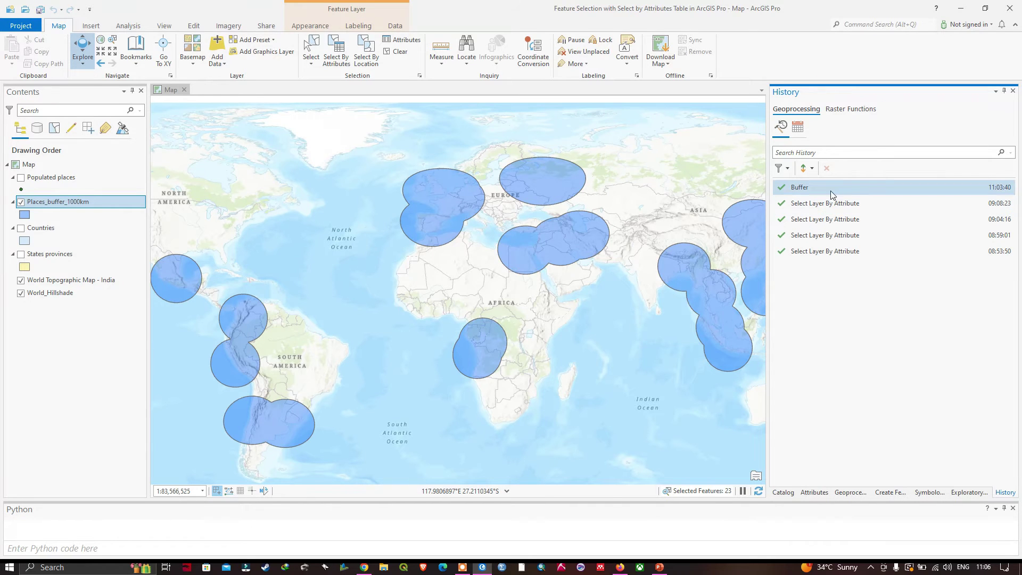
pyautogui.moveTo(848, 189)
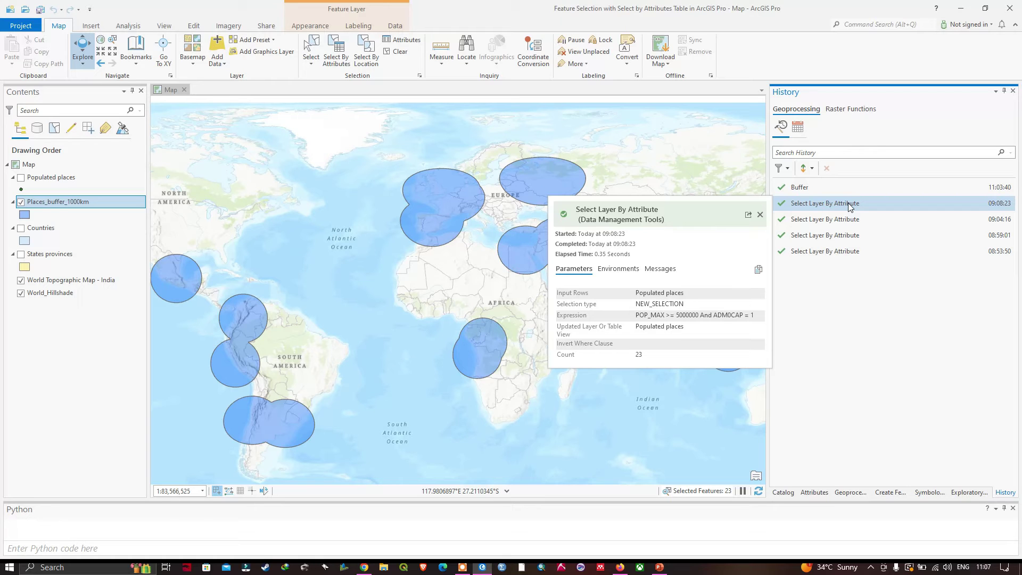
# Reopen the latest Select Layer By Attribute run from the history, set its input rows to Countries and remove the old expression
pyautogui.doubleClick(849, 205)
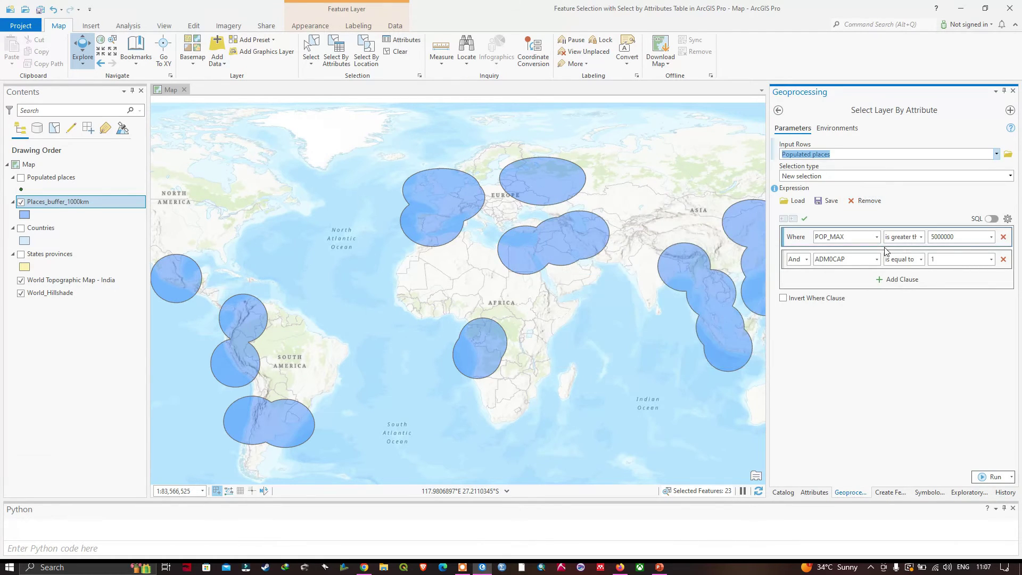
pyautogui.click(996, 155)
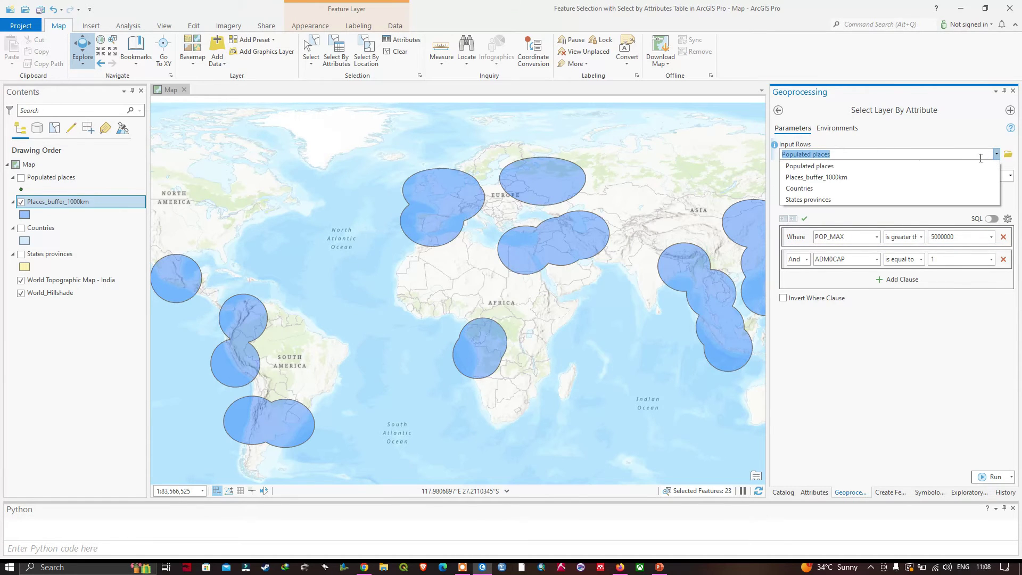
pyautogui.click(810, 190)
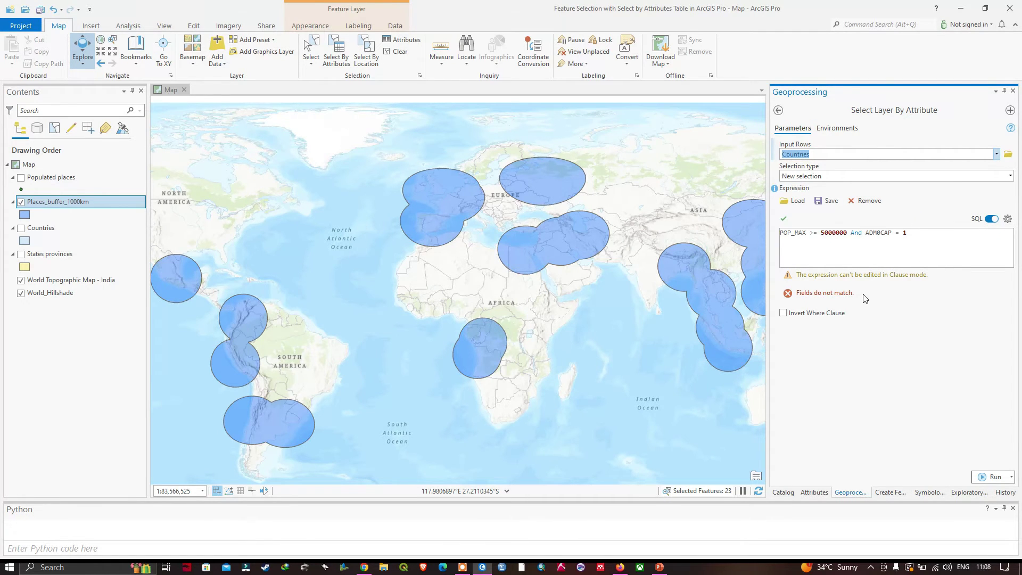
pyautogui.click(865, 204)
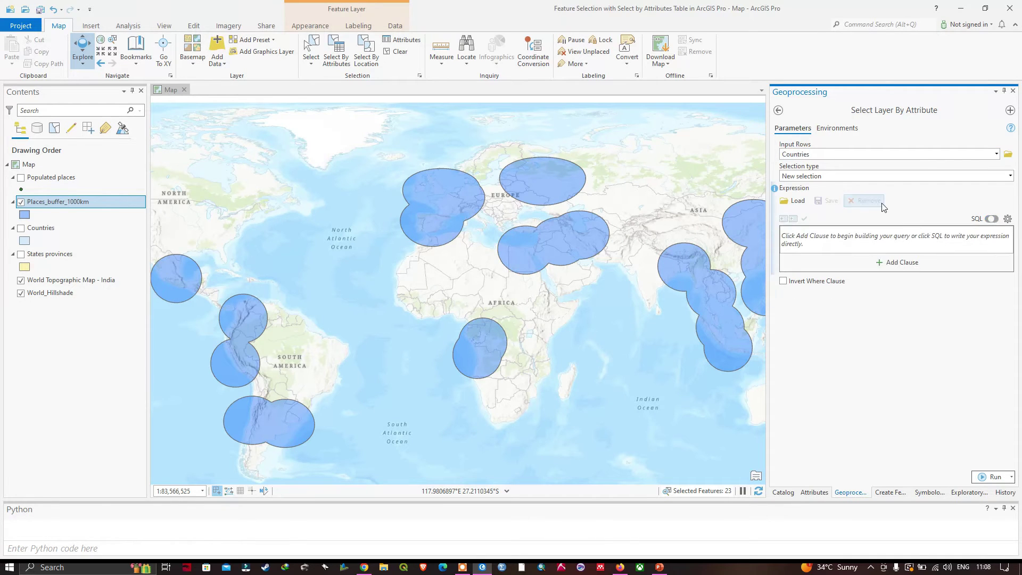
# Select the countries where CONTINENT is equal to Africa and turn on the Countries layer
pyautogui.click(898, 265)
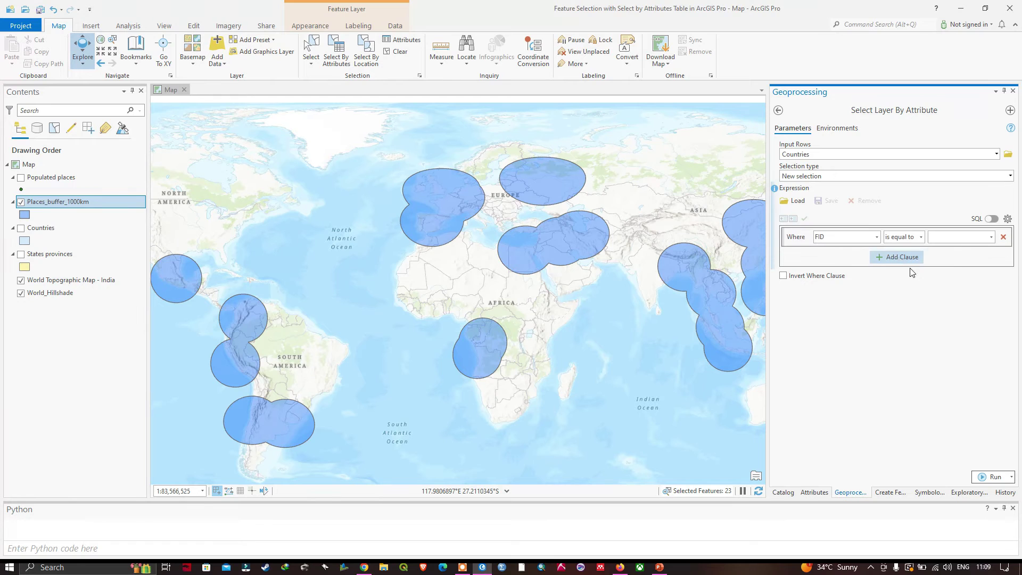
pyautogui.click(861, 239)
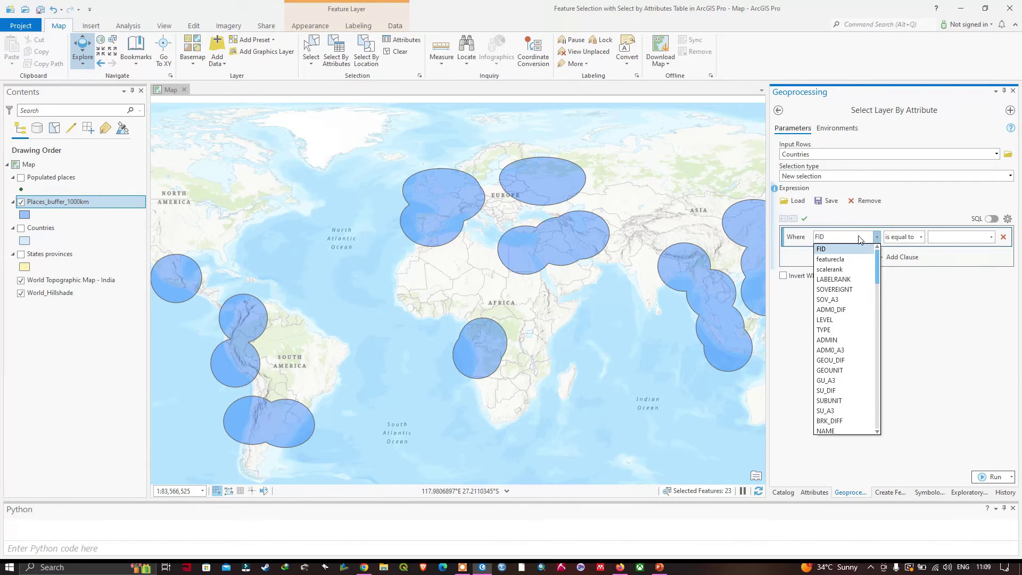
pyautogui.scroll(-7, 853, 303)
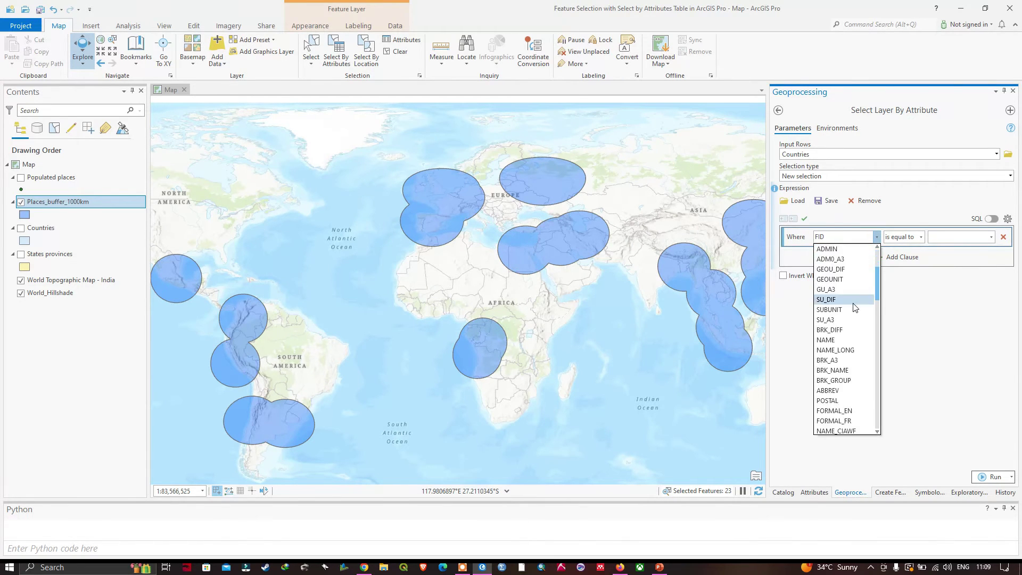
pyautogui.scroll(-12, 854, 310)
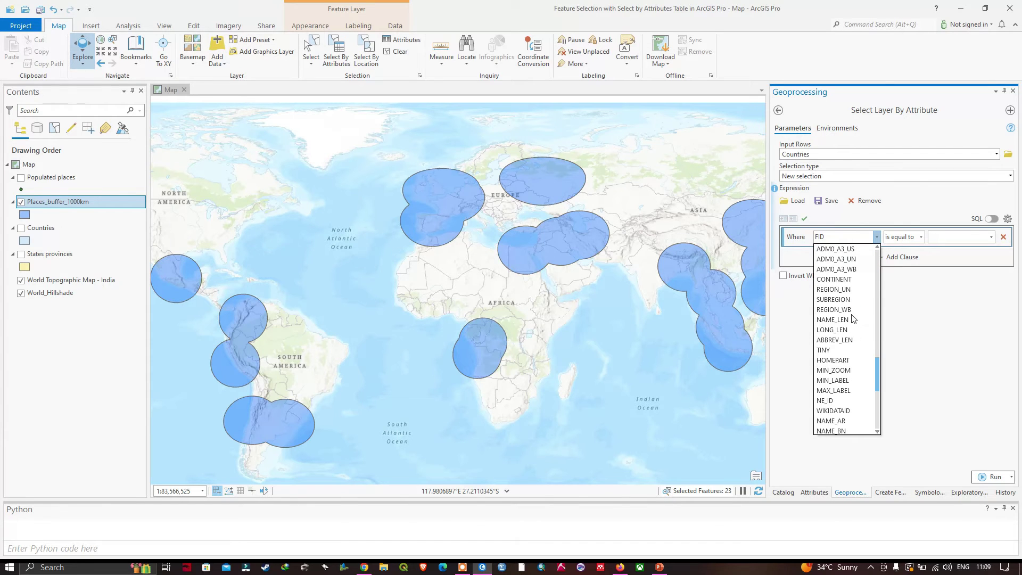
pyautogui.click(834, 280)
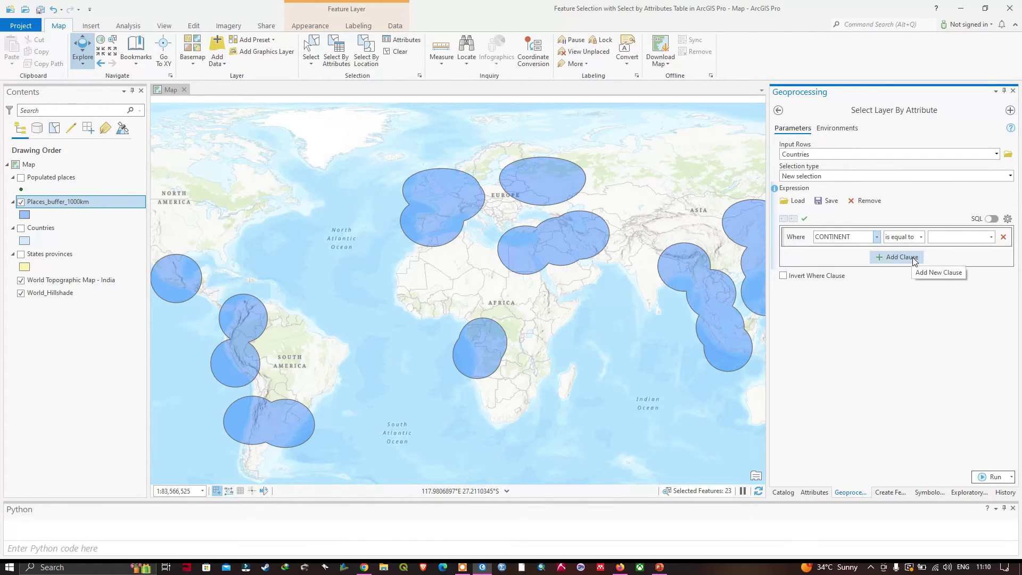
pyautogui.click(922, 238)
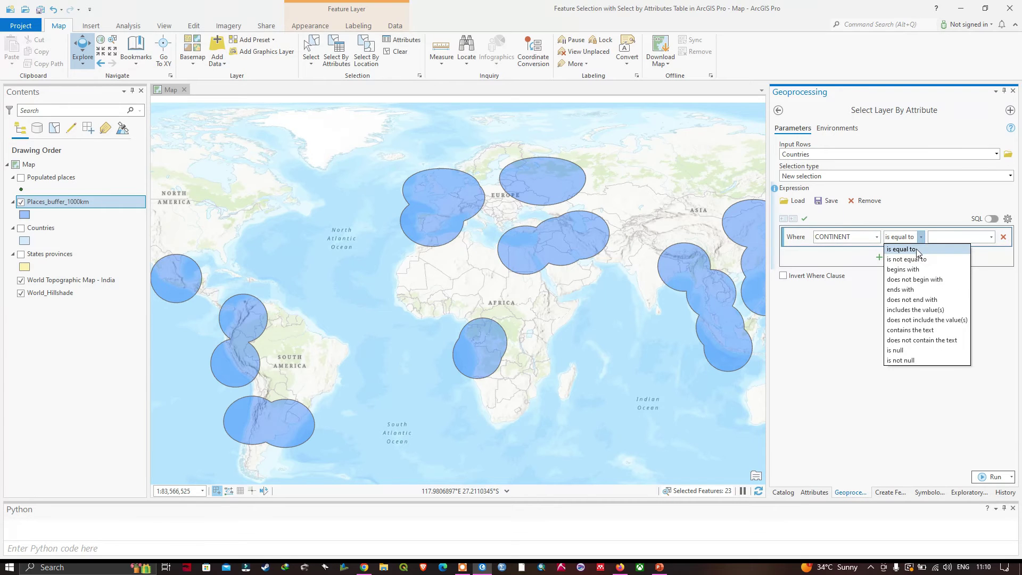
pyautogui.click(917, 249)
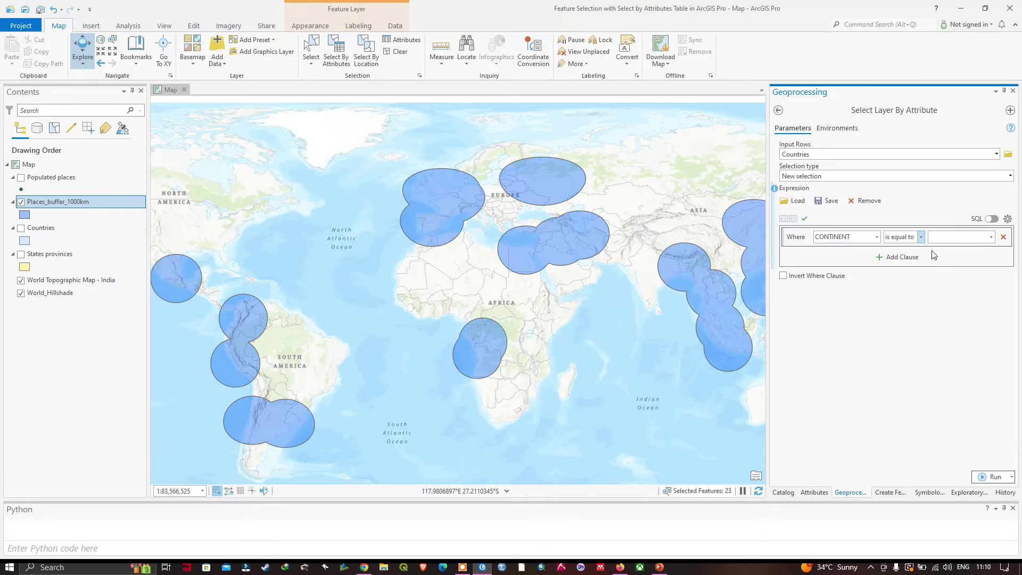
pyautogui.click(991, 237)
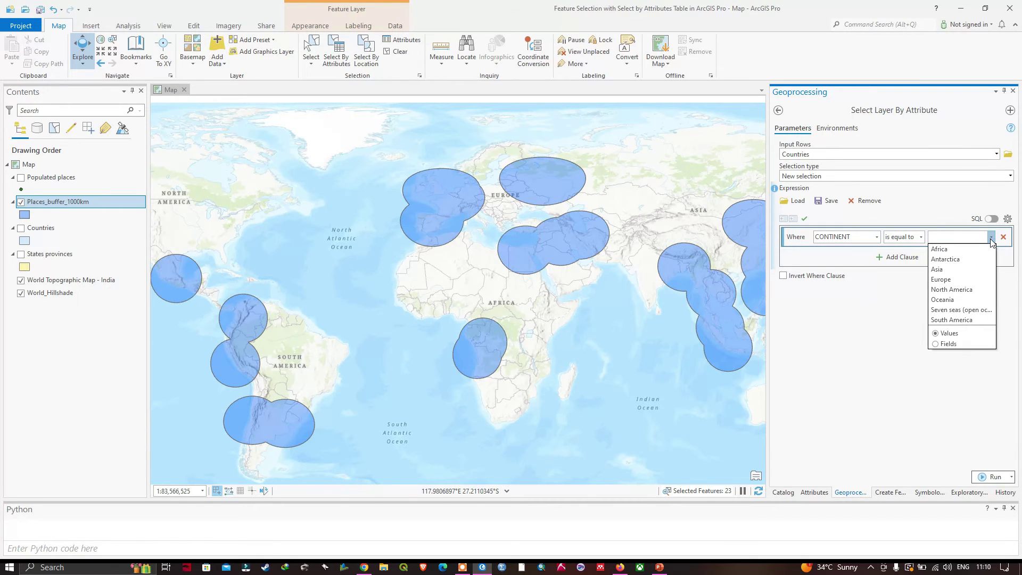
pyautogui.click(940, 250)
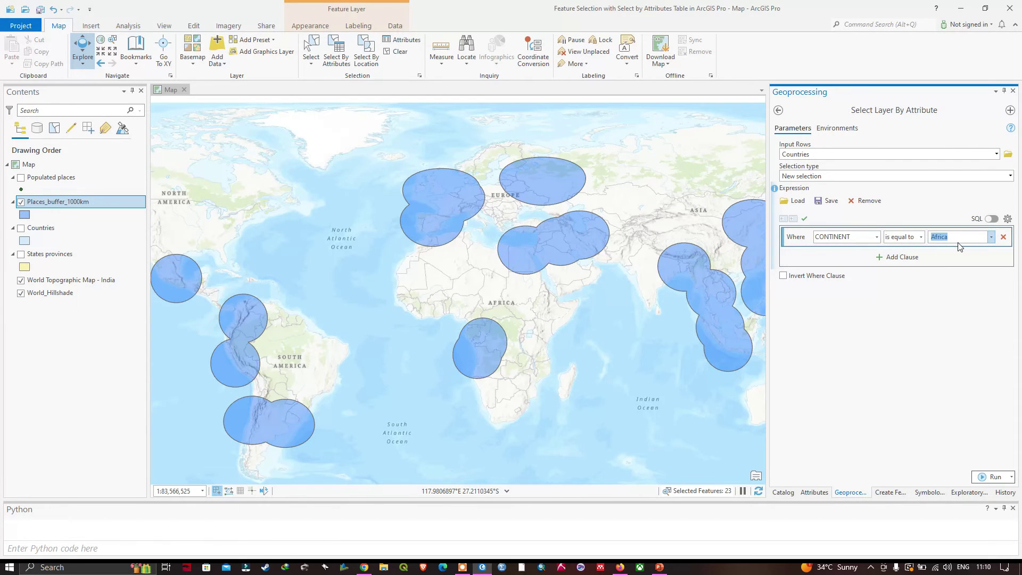
pyautogui.click(995, 477)
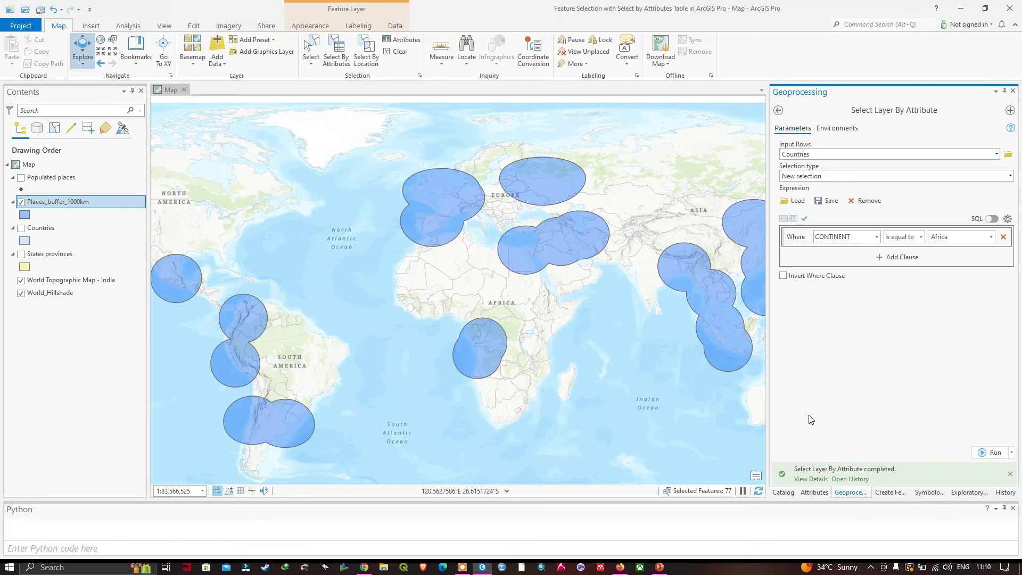
pyautogui.moveTo(901, 478)
pyautogui.click(19, 229)
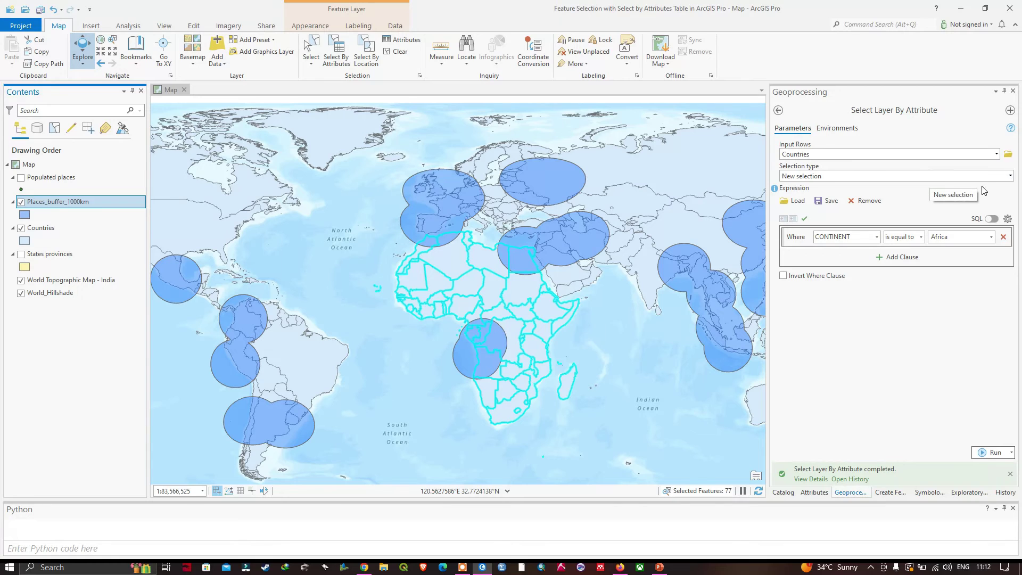
# Add the countries where CONTINENT is equal to South America to the current selection
pyautogui.click(1010, 177)
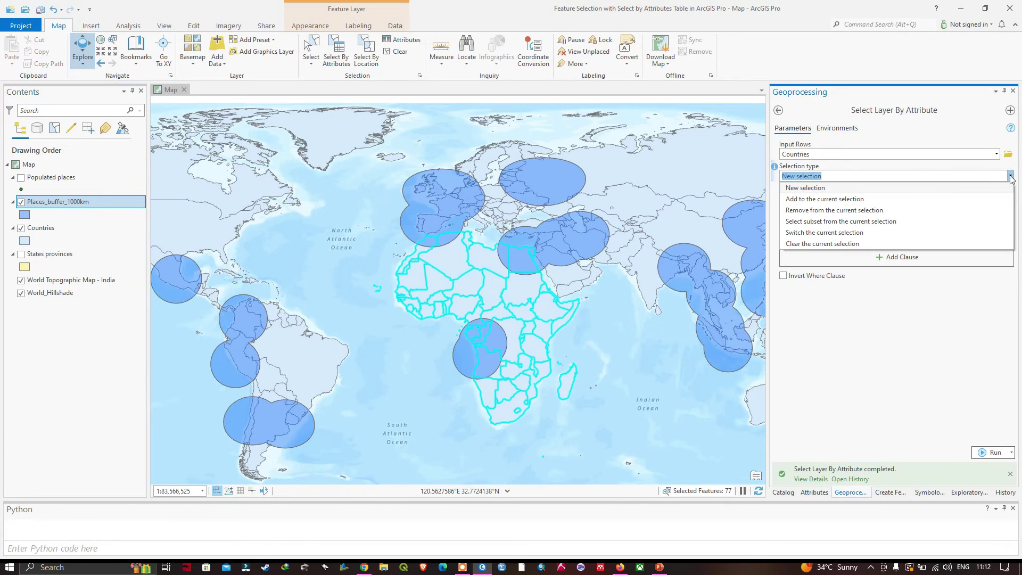
pyautogui.click(861, 200)
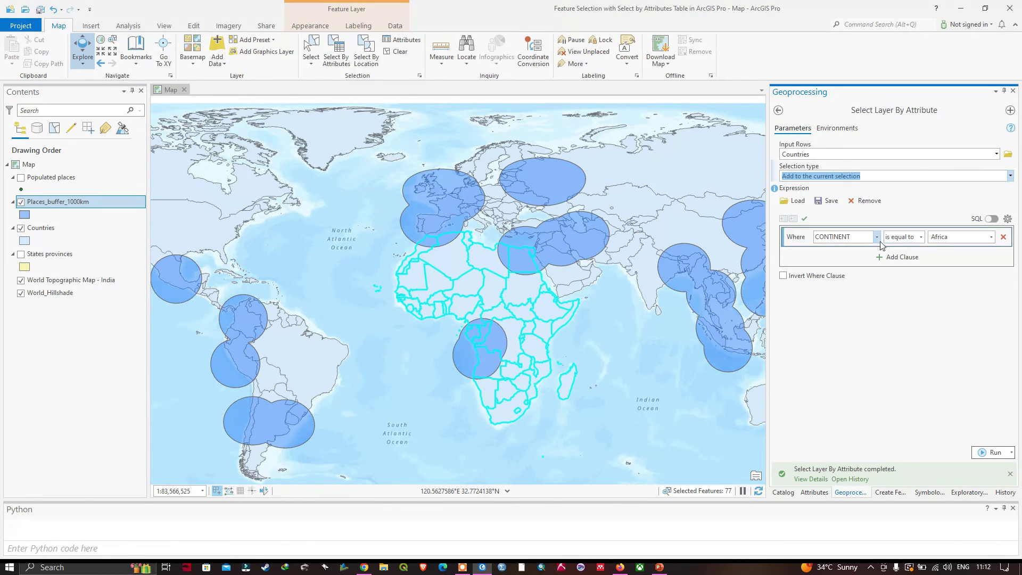
pyautogui.click(992, 237)
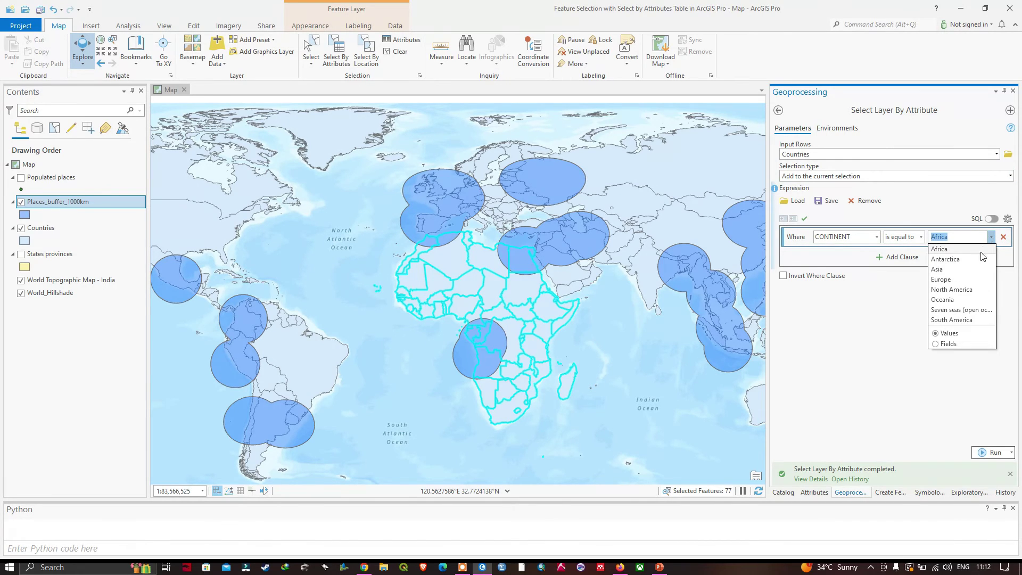
pyautogui.click(974, 321)
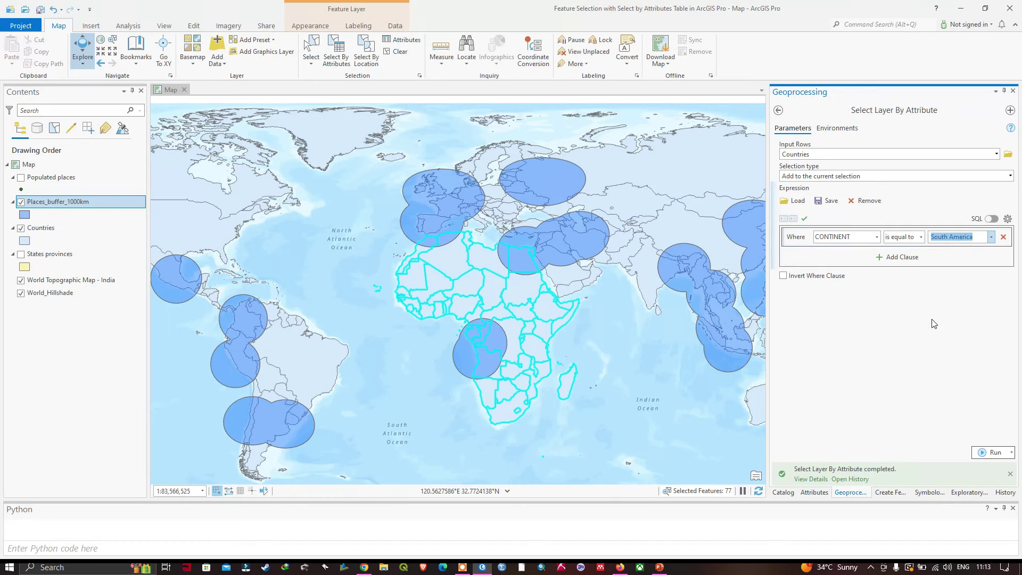
pyautogui.click(991, 452)
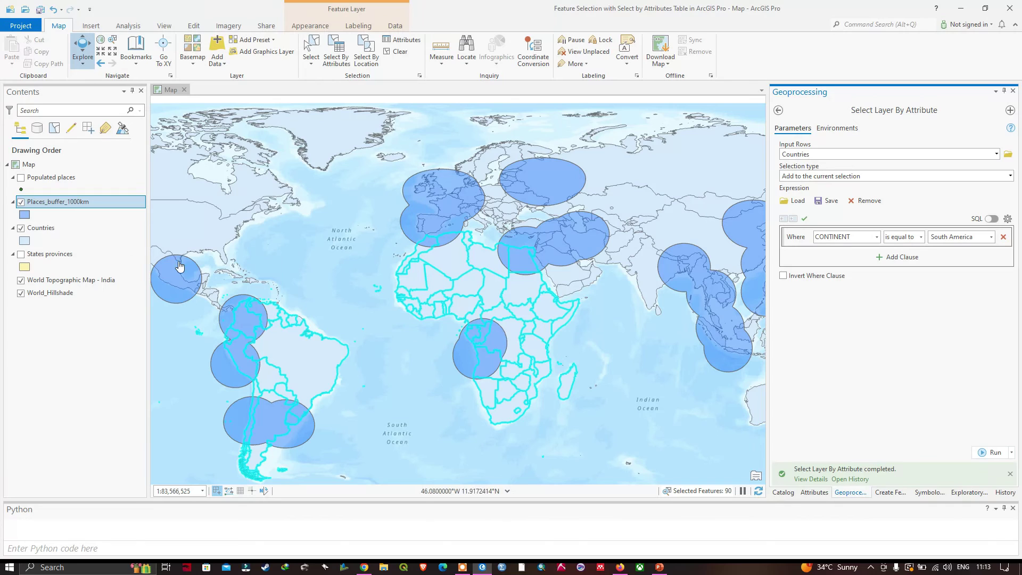
# Start a feature export of the selected countries from the Countries layer and browse to the shapefiles folder for its output location
pyautogui.click(45, 229)
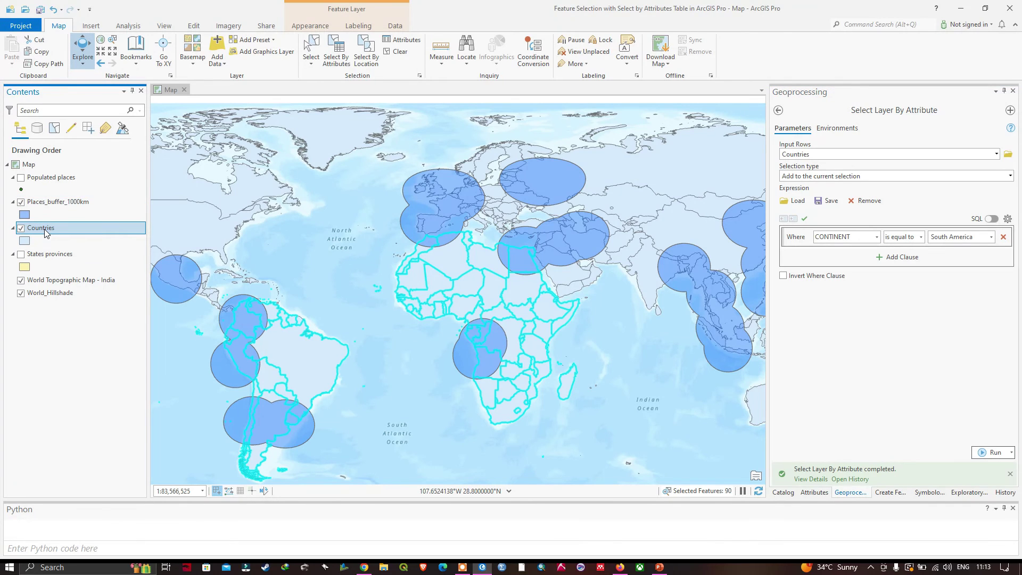
pyautogui.rightClick(45, 229)
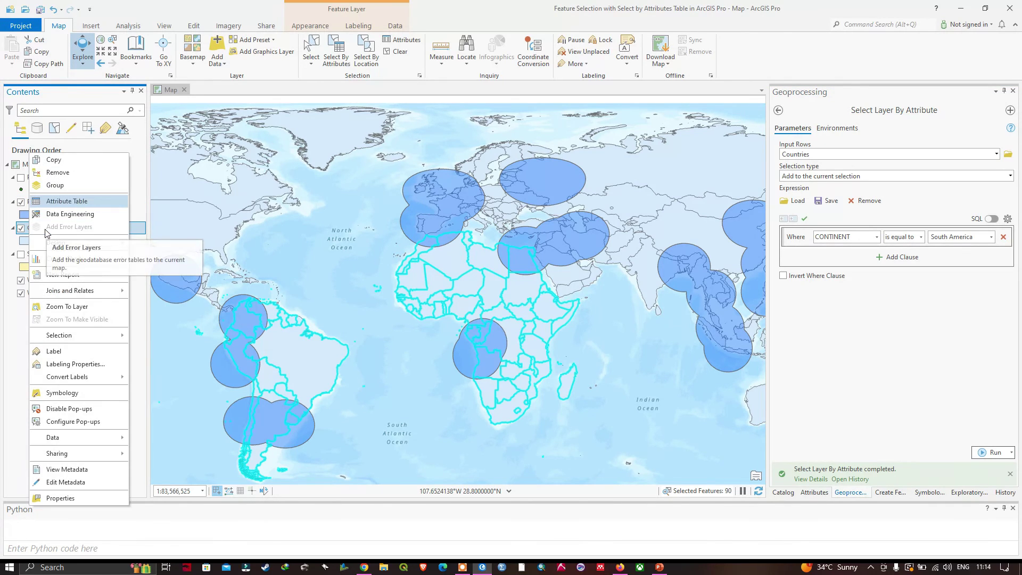
pyautogui.moveTo(100, 444)
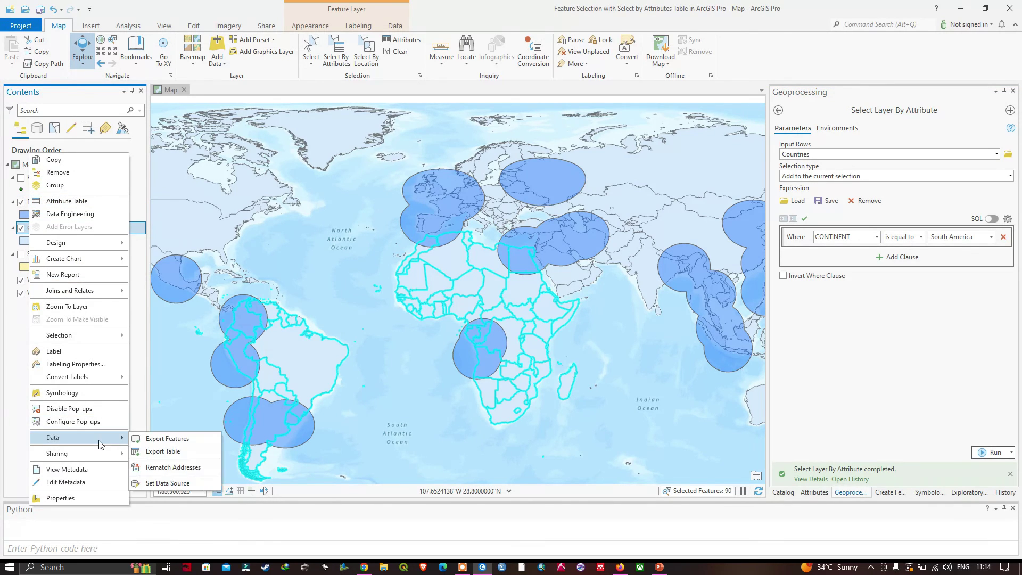
pyautogui.click(166, 439)
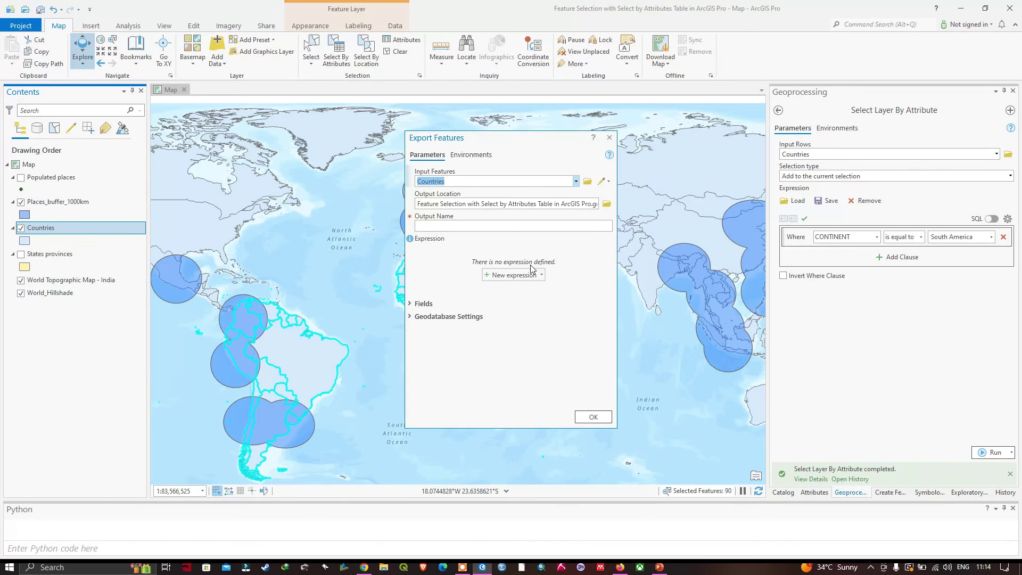
pyautogui.click(607, 205)
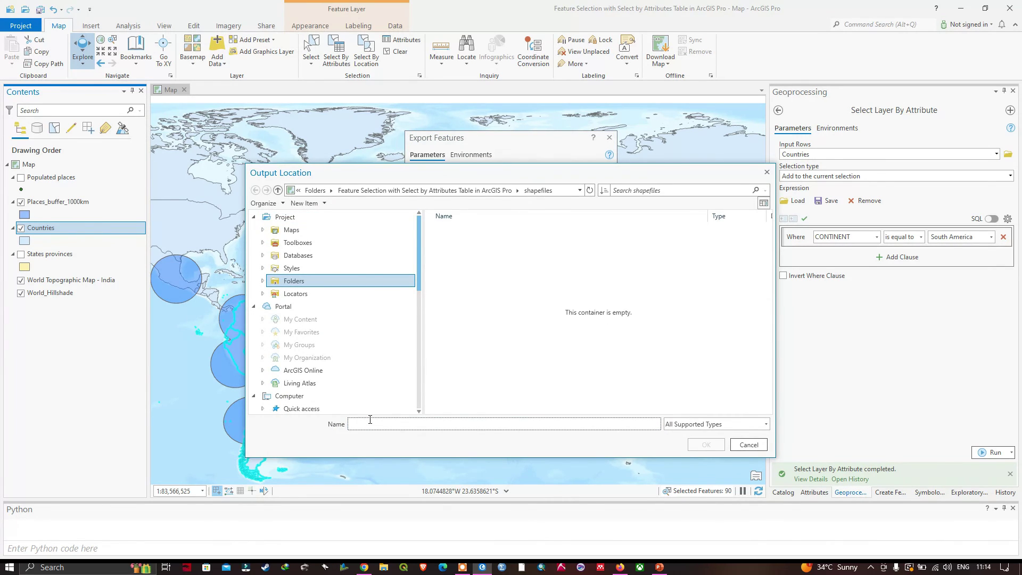
# Try to enter African_South_american_countries as the name in the shapefiles folder for the output location
pyautogui.write('African_South_american_countries')
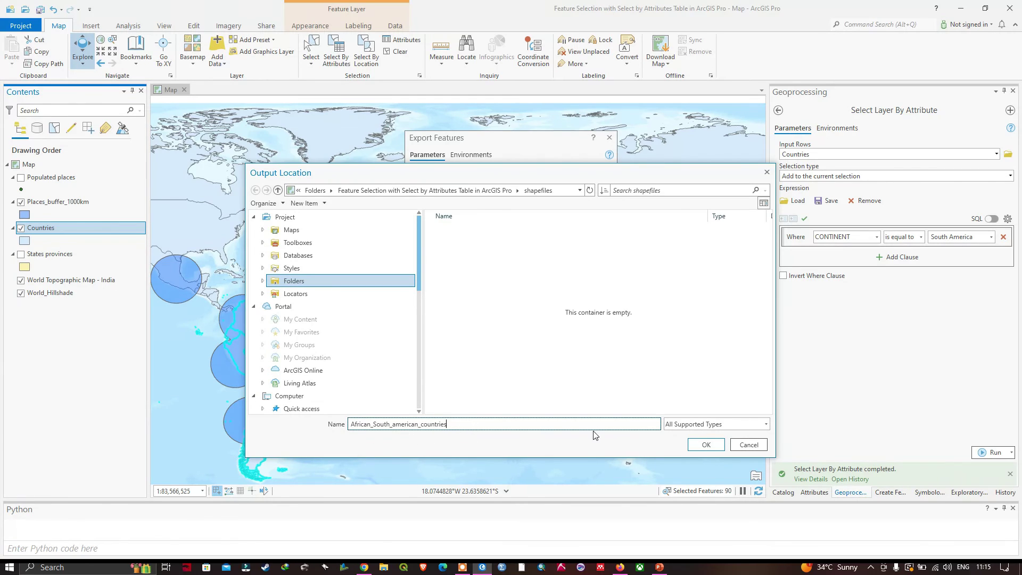
pyautogui.click(708, 444)
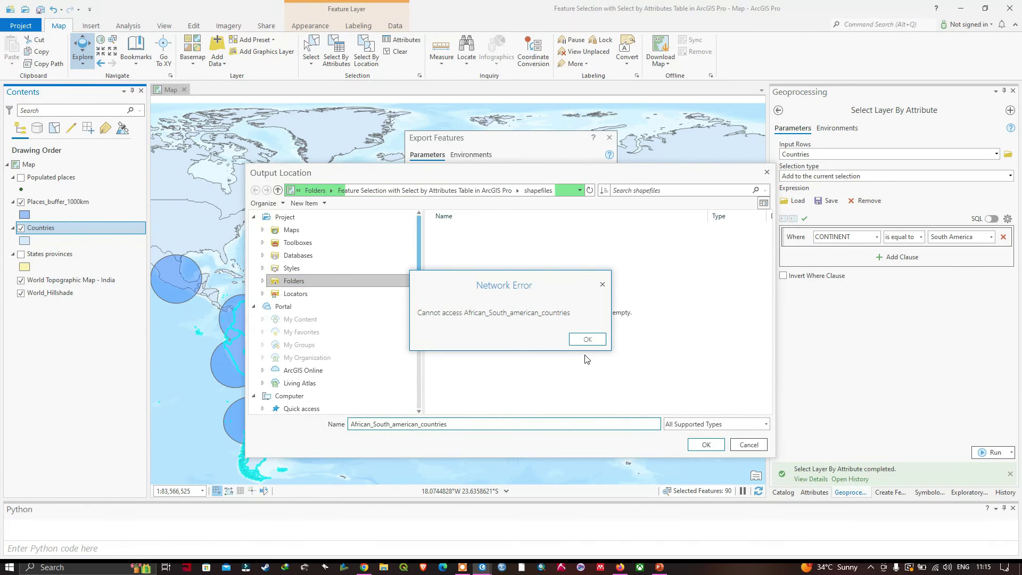
pyautogui.click(588, 339)
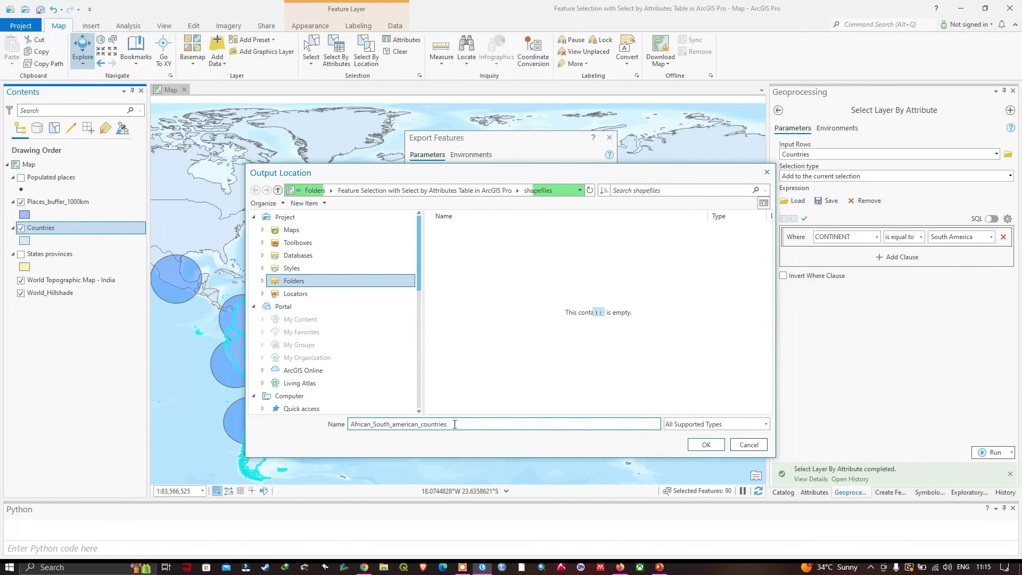
# Set the output location to the shapefiles folder and export the selected countries as African_South_American_Countries
pyautogui.click(465, 258)
pyautogui.click(712, 447)
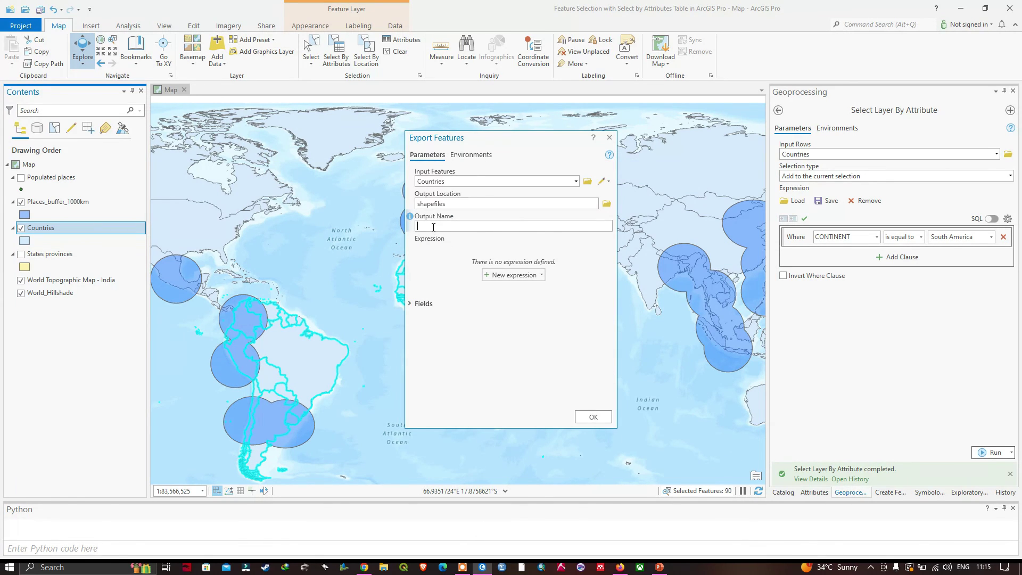
pyautogui.write('African_South_American_Countries')
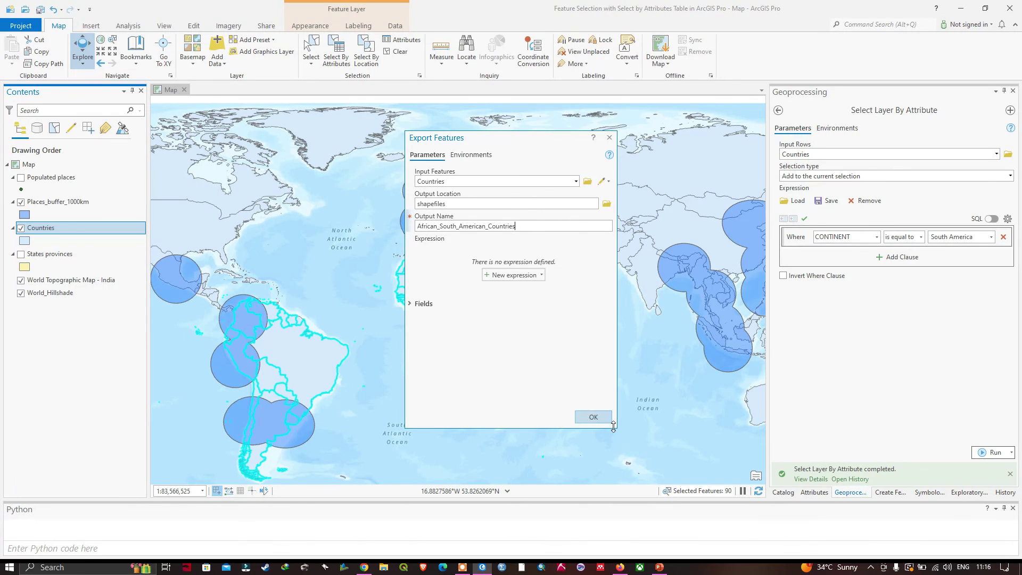
pyautogui.click(592, 416)
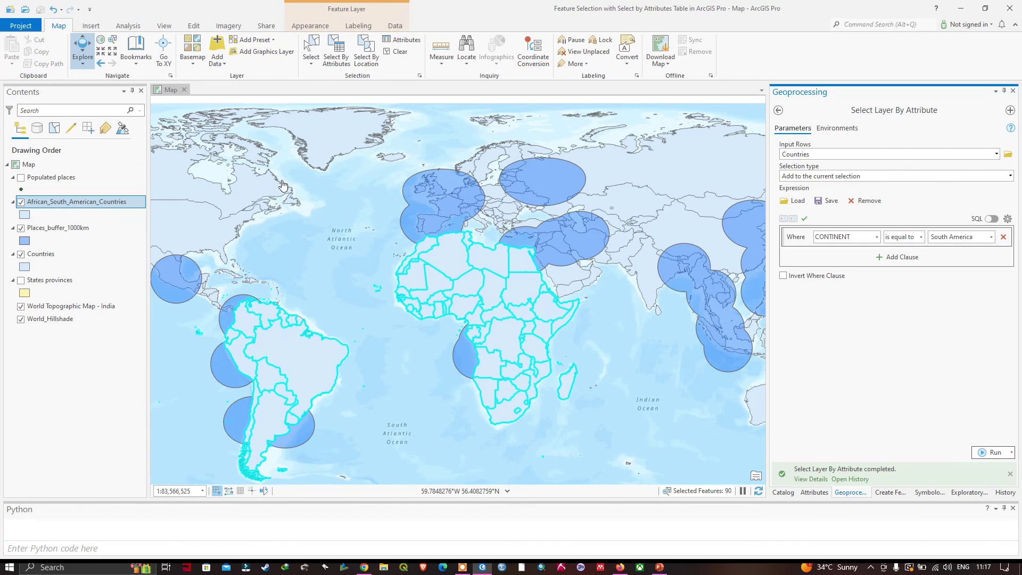
# Fill the African_South_American_Countries layer with a bright yellow-green colour and clear the feature selection
pyautogui.rightClick(28, 217)
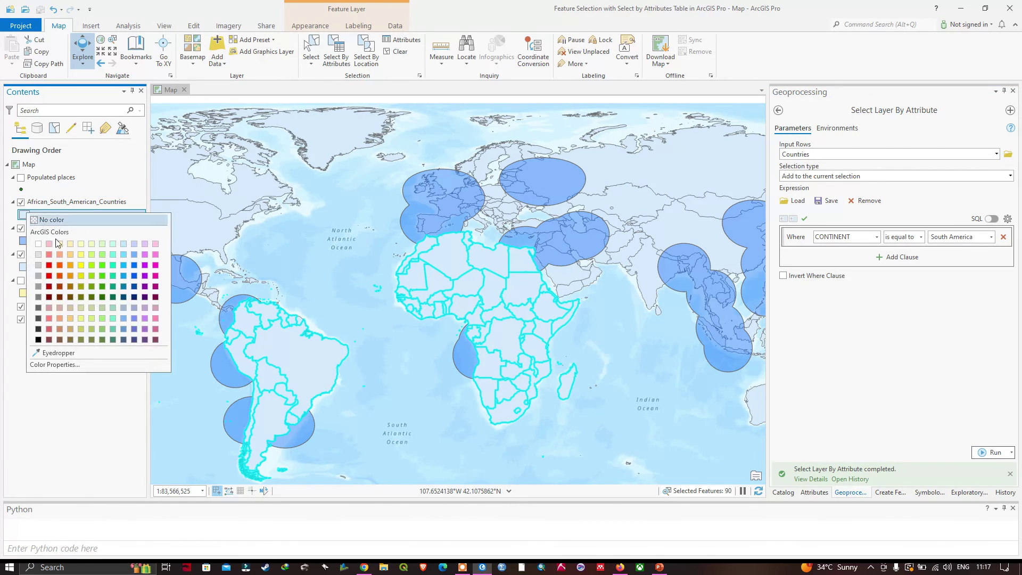
pyautogui.click(91, 255)
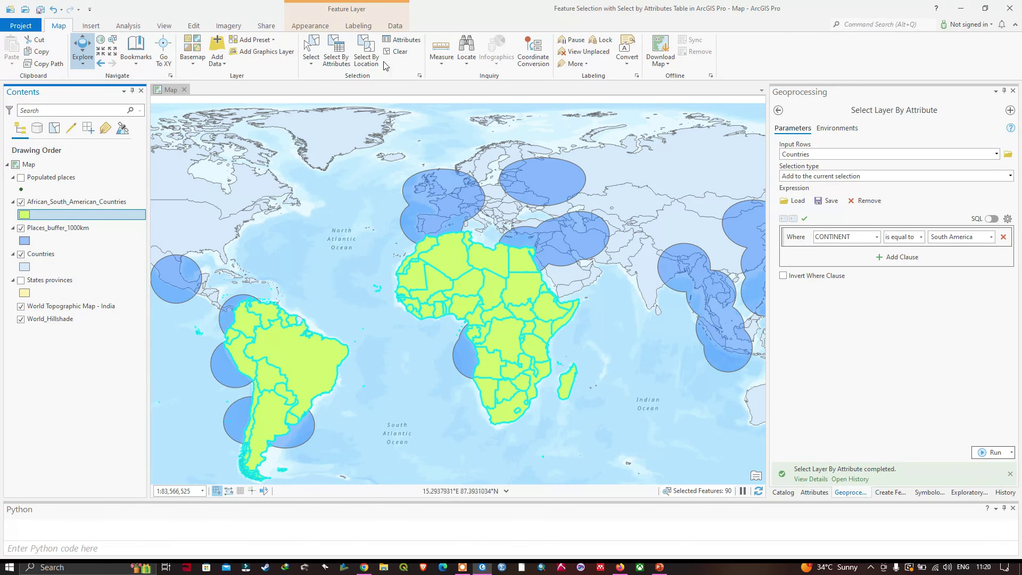
pyautogui.click(397, 52)
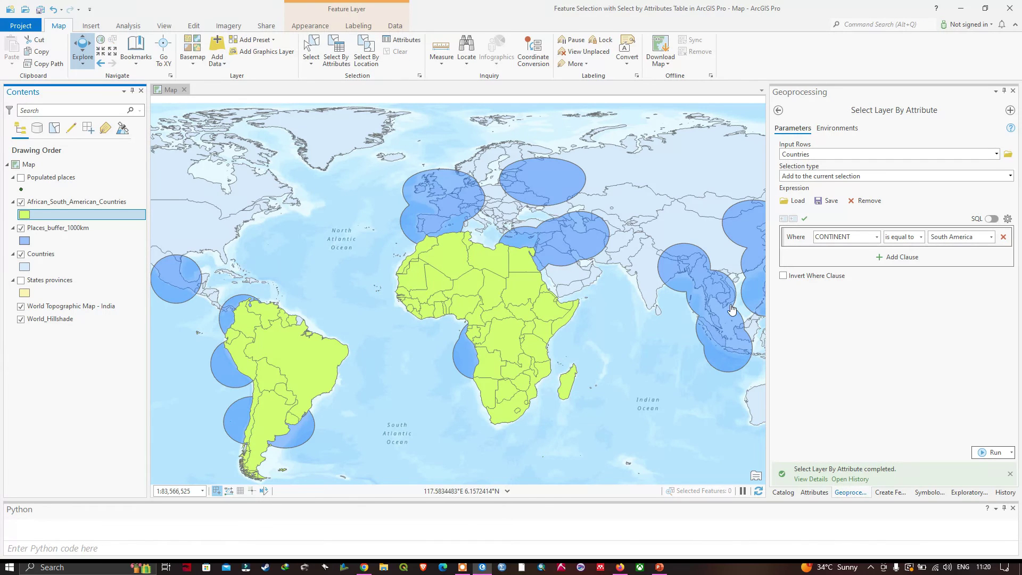